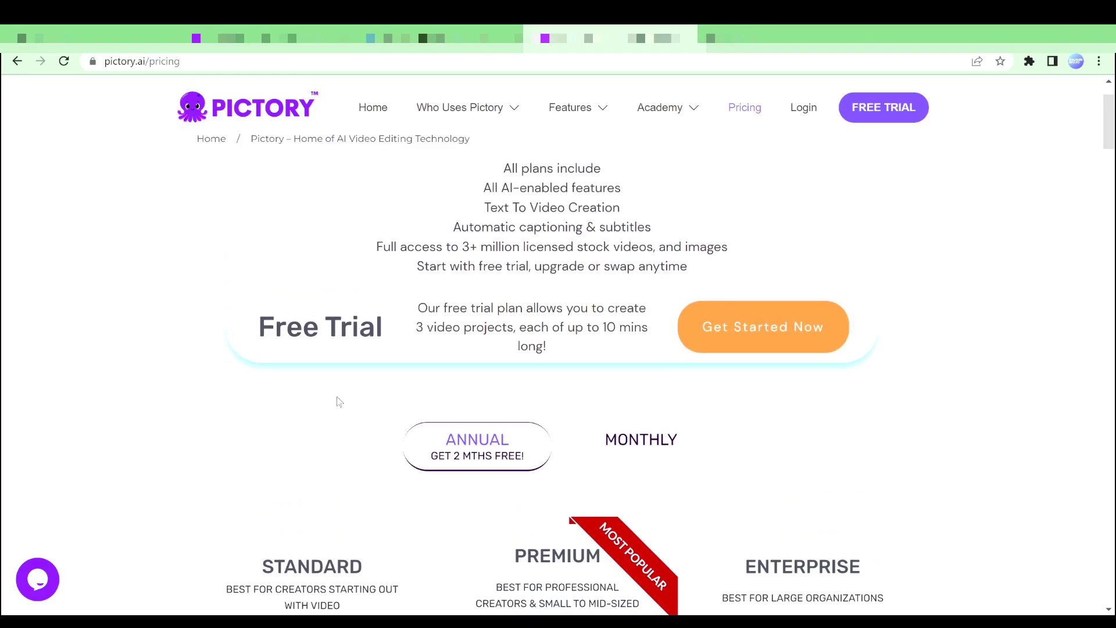
# Highlight the free trial plan description and the STANDARD and PREMIUM plan headings
pyautogui.moveTo(264, 333); pyautogui.dragTo(651, 343)
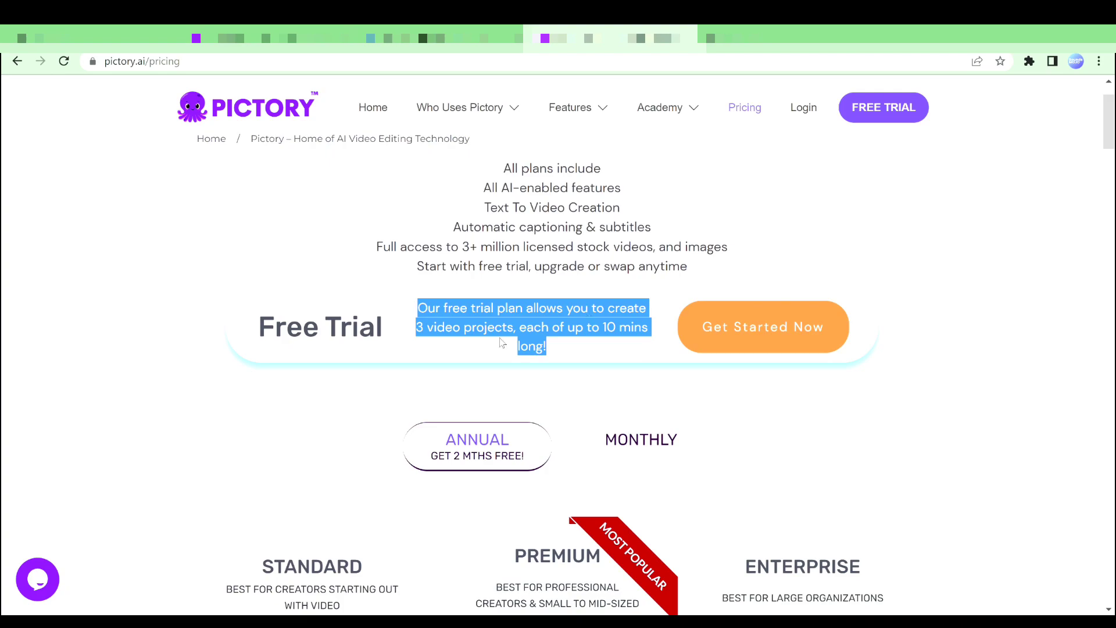
pyautogui.click(556, 348)
pyautogui.scroll(-6, 558, 350)
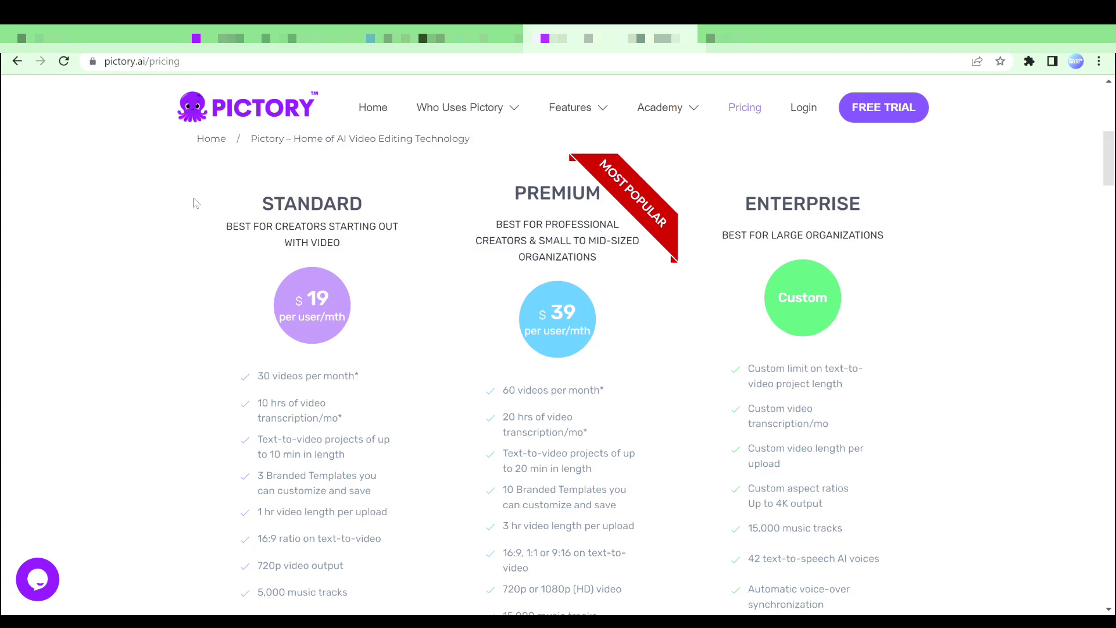
pyautogui.moveTo(258, 208); pyautogui.dragTo(356, 213)
pyautogui.moveTo(513, 192); pyautogui.dragTo(863, 208)
pyautogui.click(742, 200)
pyautogui.click(685, 277)
pyautogui.moveTo(251, 207); pyautogui.dragTo(370, 209)
pyautogui.moveTo(513, 192); pyautogui.dragTo(605, 198)
pyautogui.click(661, 289)
pyautogui.scroll(-3, 481, 299)
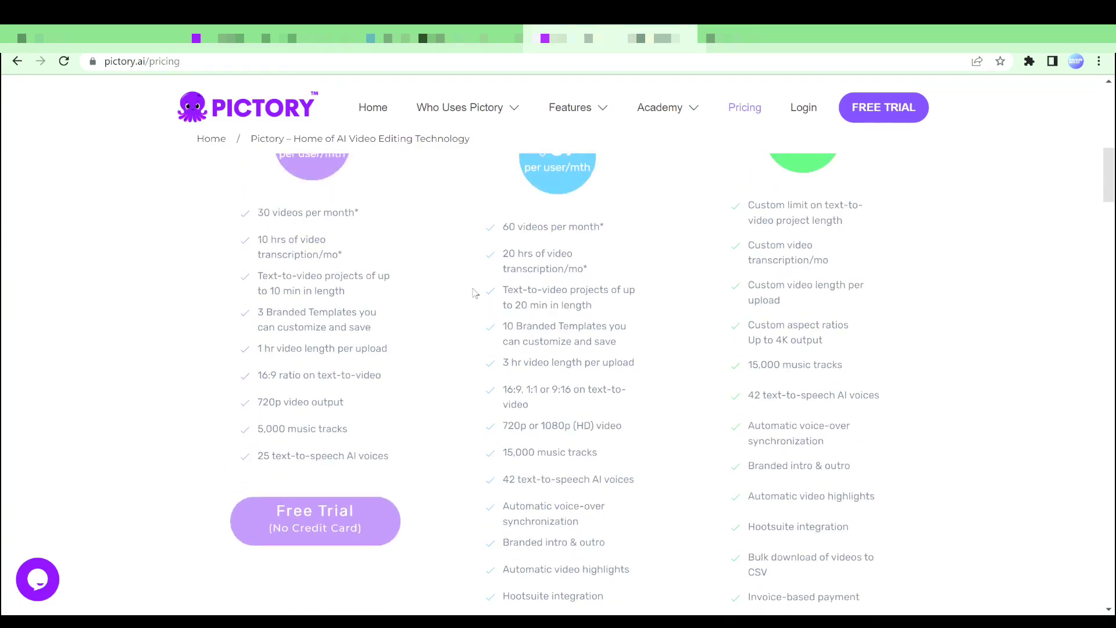
# Highlight Standard's features: 30 videos/month, 10 hrs transcription, 3 branded templates, 16:9, 720p, music
pyautogui.moveTo(263, 231); pyautogui.dragTo(359, 239)
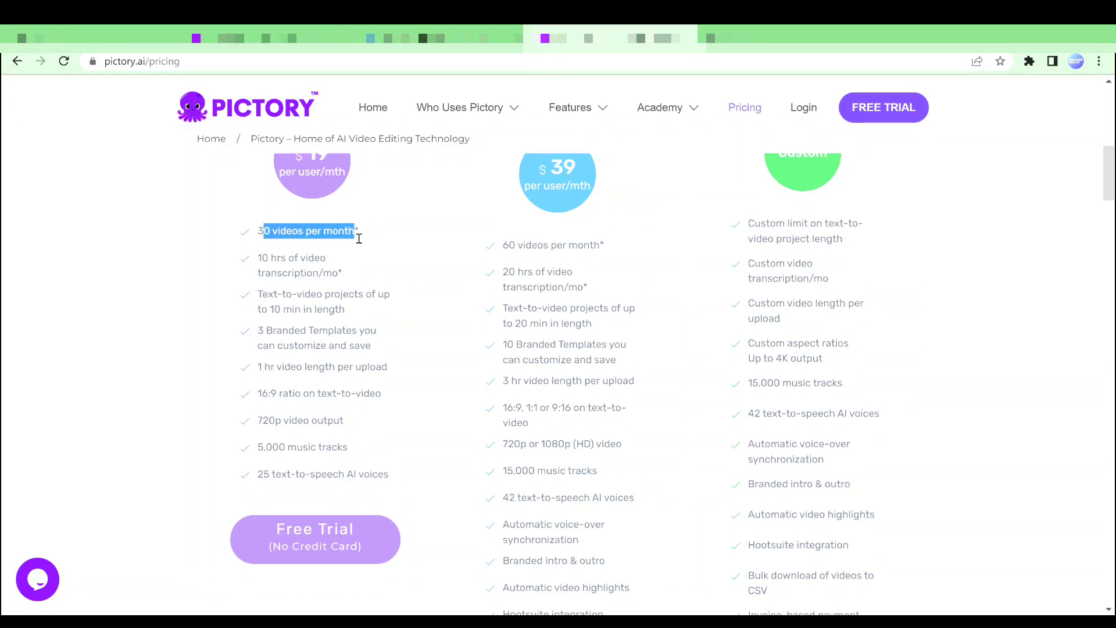
pyautogui.moveTo(258, 257); pyautogui.dragTo(336, 278)
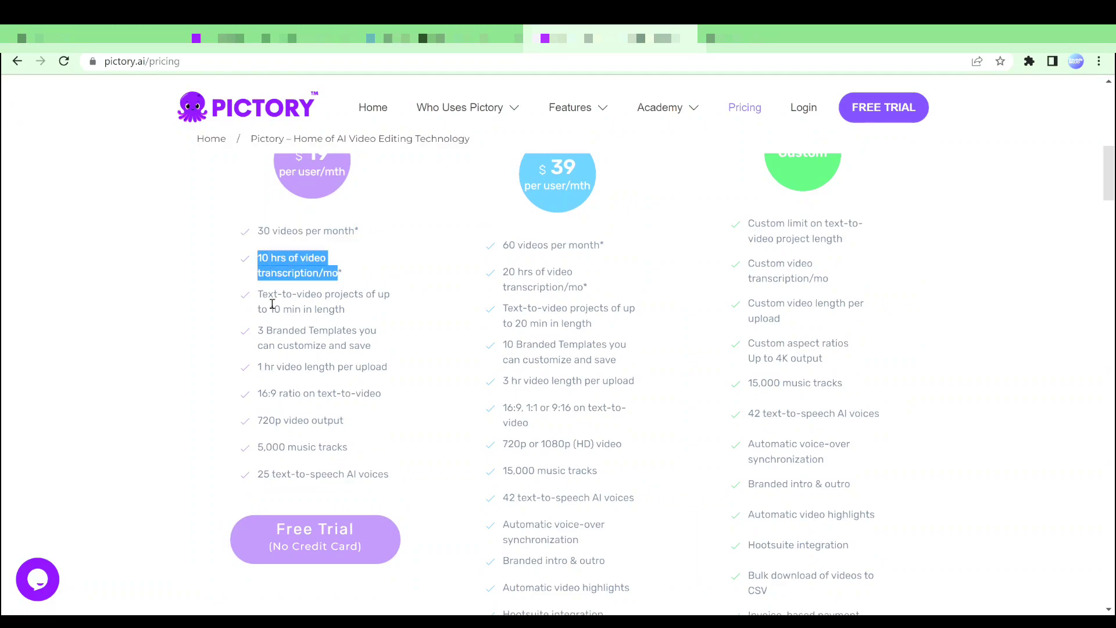
pyautogui.moveTo(258, 294); pyautogui.dragTo(347, 313)
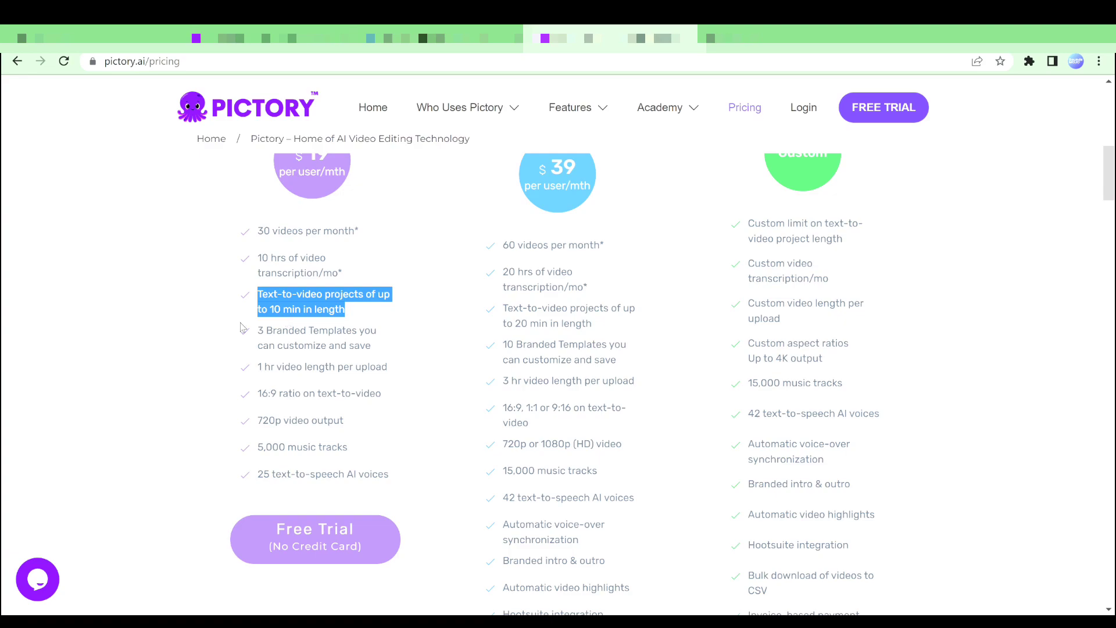
pyautogui.moveTo(258, 331); pyautogui.dragTo(375, 351)
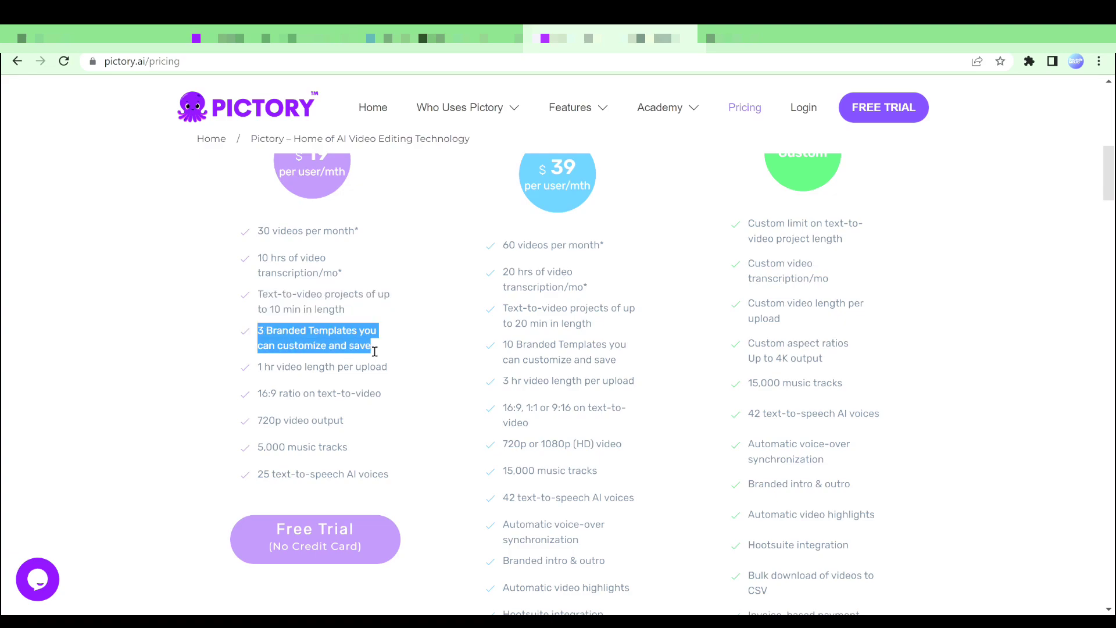
pyautogui.moveTo(260, 372); pyautogui.dragTo(392, 375)
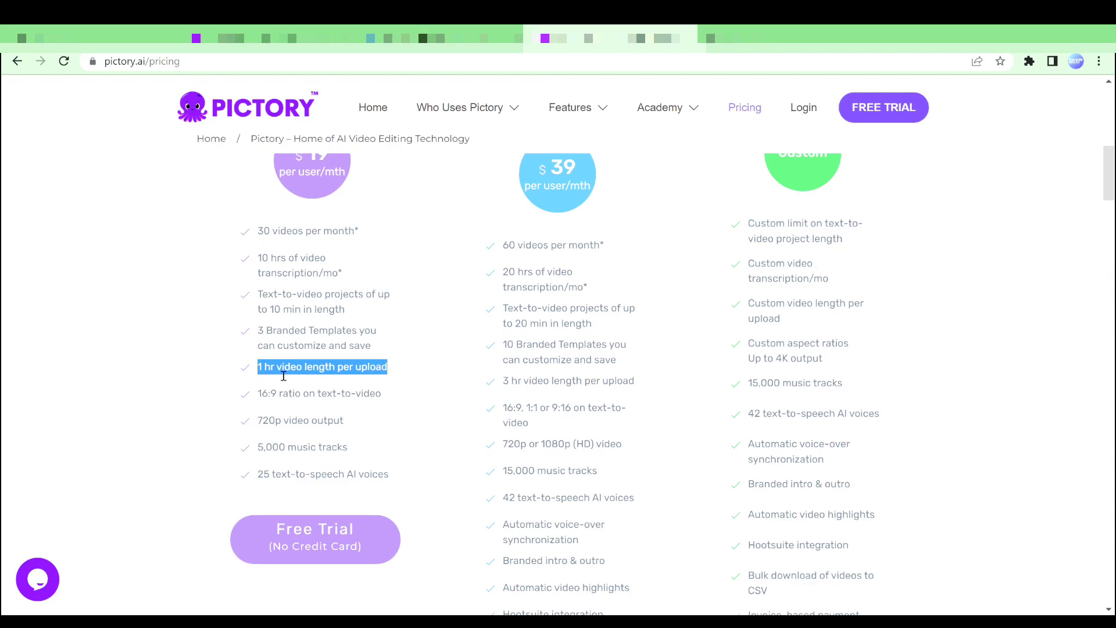
pyautogui.moveTo(258, 397); pyautogui.dragTo(380, 405)
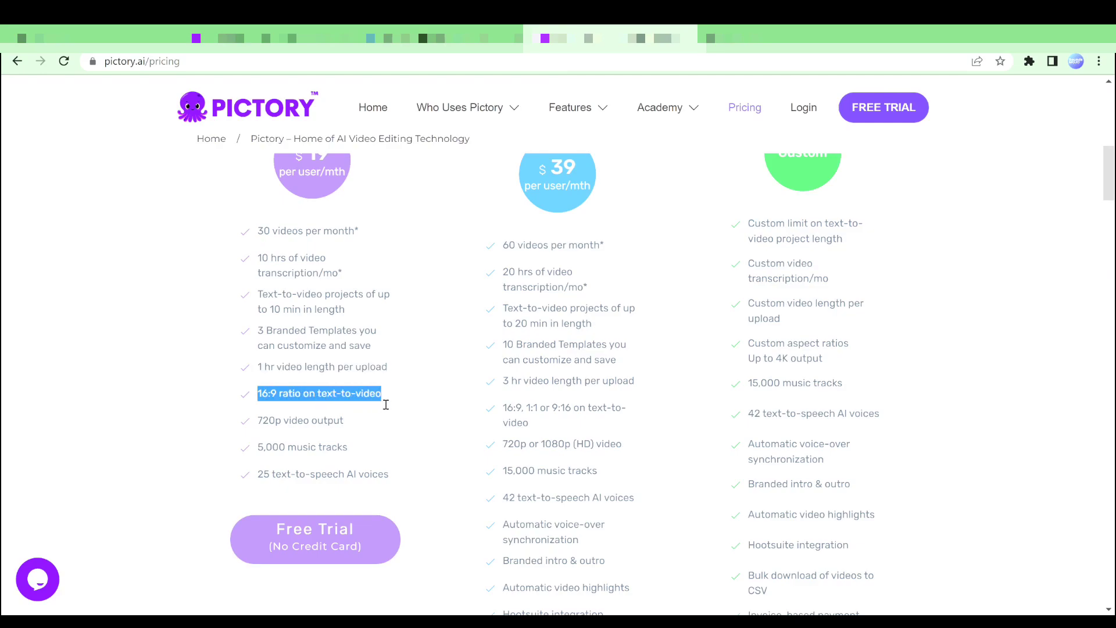
pyautogui.moveTo(256, 423); pyautogui.dragTo(349, 429)
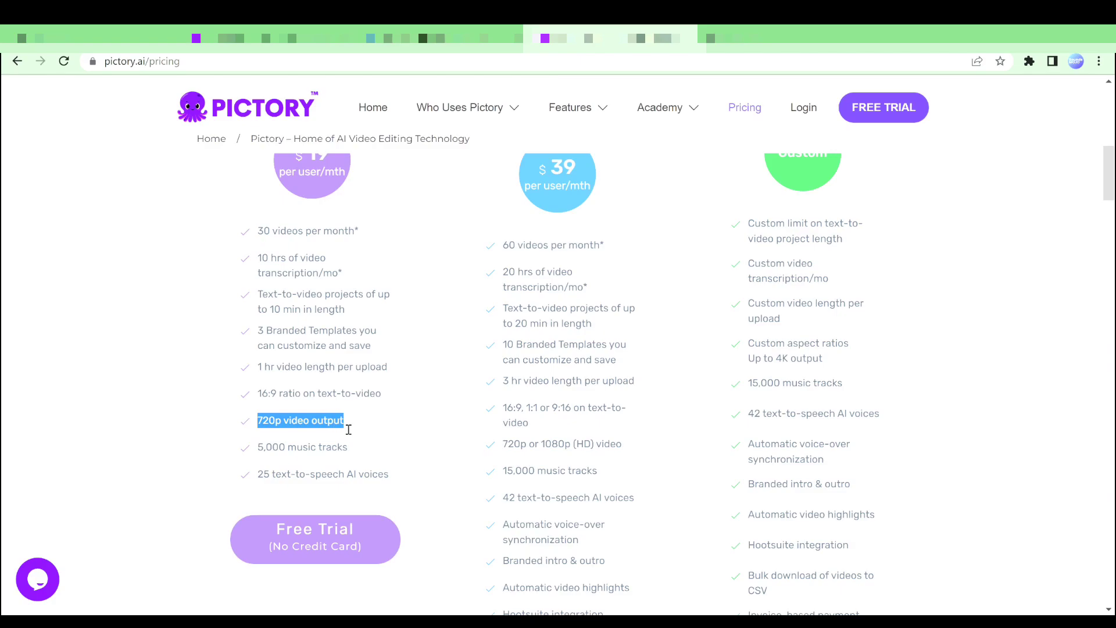
pyautogui.moveTo(256, 451); pyautogui.dragTo(390, 481)
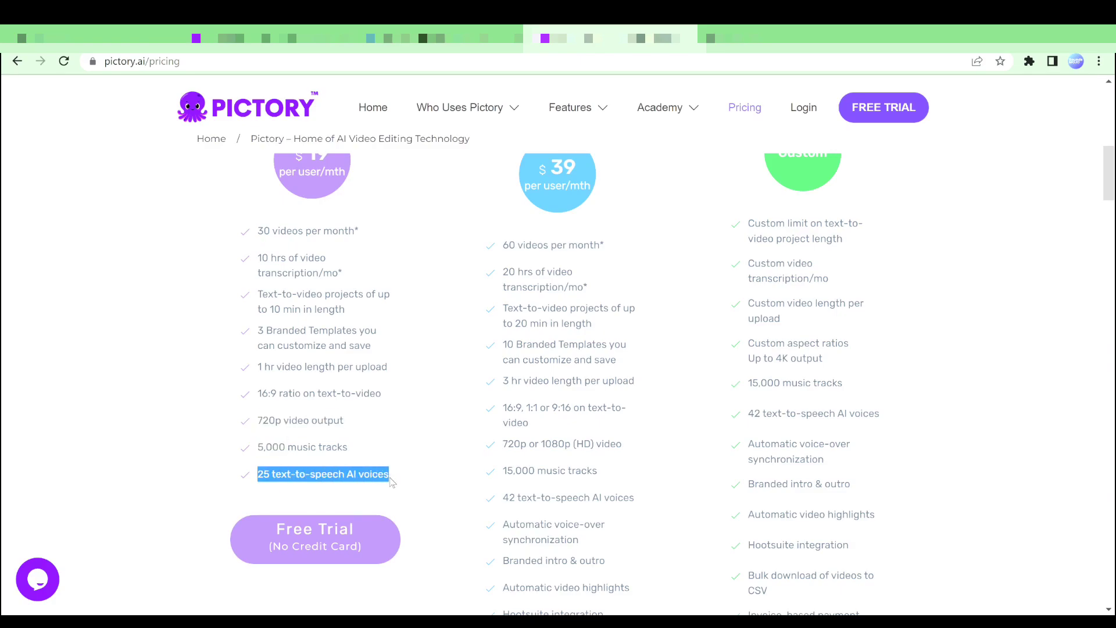
# Highlight Premium's features: 20 hrs transcription, 20 min projects, 10 branded templates, 3 hr uploads, 1080p
pyautogui.scroll(3, 523, 251)
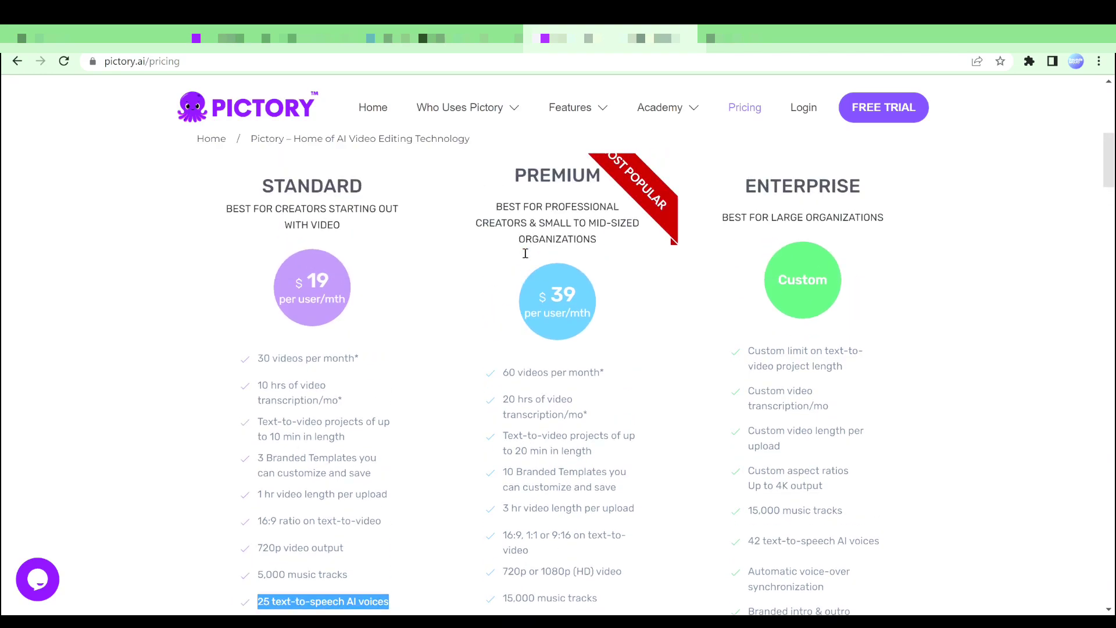
pyautogui.moveTo(515, 192); pyautogui.dragTo(606, 195)
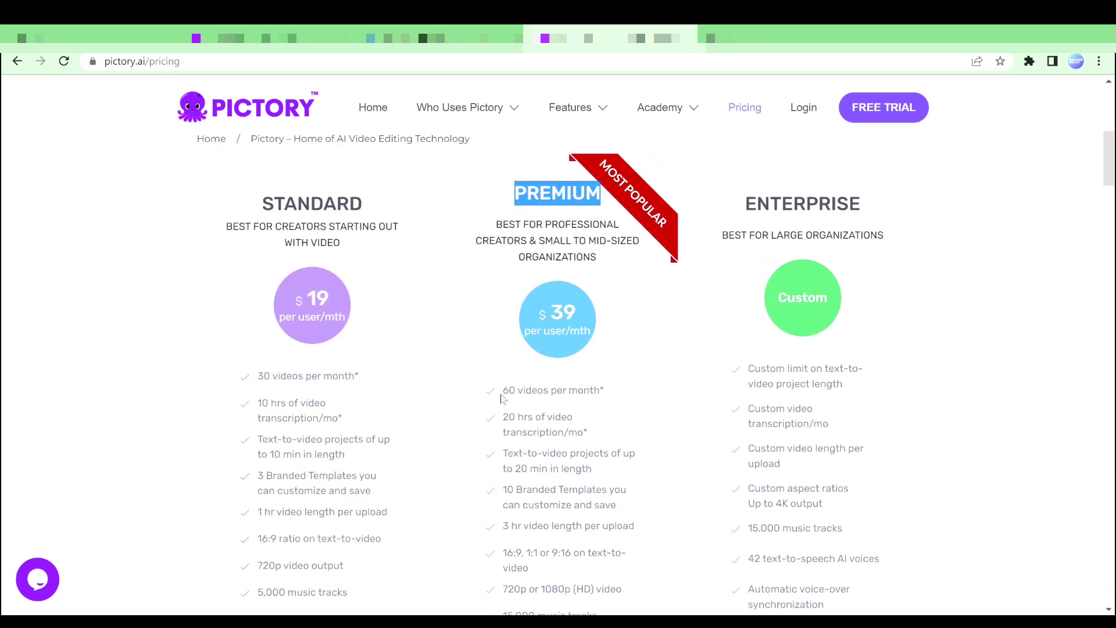
pyautogui.moveTo(503, 398); pyautogui.dragTo(600, 400)
pyautogui.scroll(-1, 580, 407)
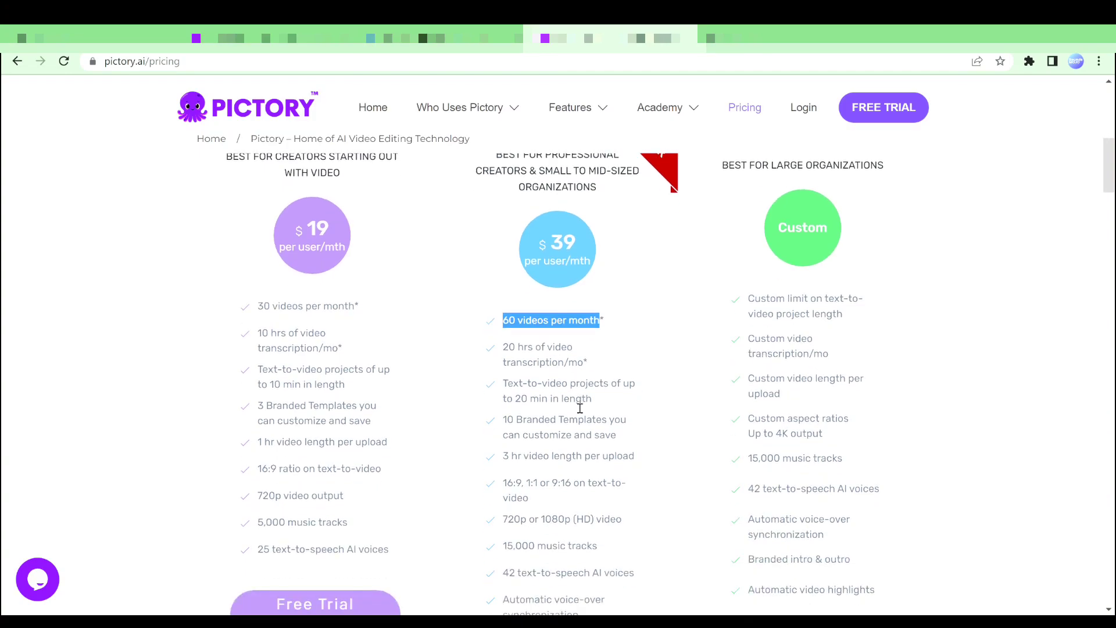
pyautogui.scroll(-2, 580, 408)
pyautogui.moveTo(503, 199); pyautogui.dragTo(588, 220)
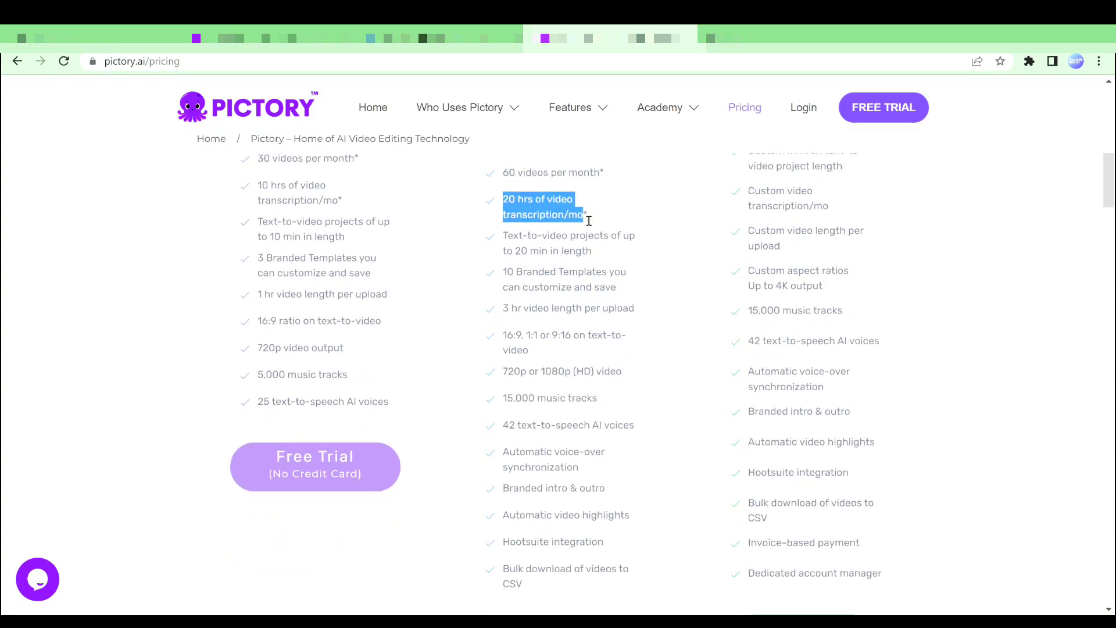
pyautogui.moveTo(504, 236); pyautogui.dragTo(598, 259)
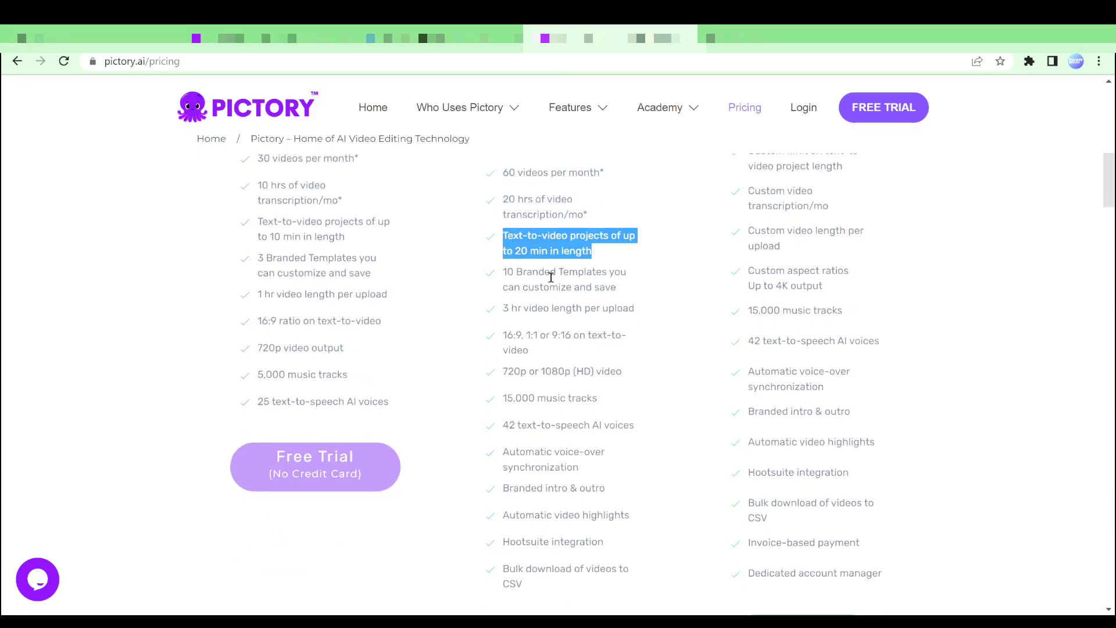
pyautogui.moveTo(507, 273); pyautogui.dragTo(621, 293)
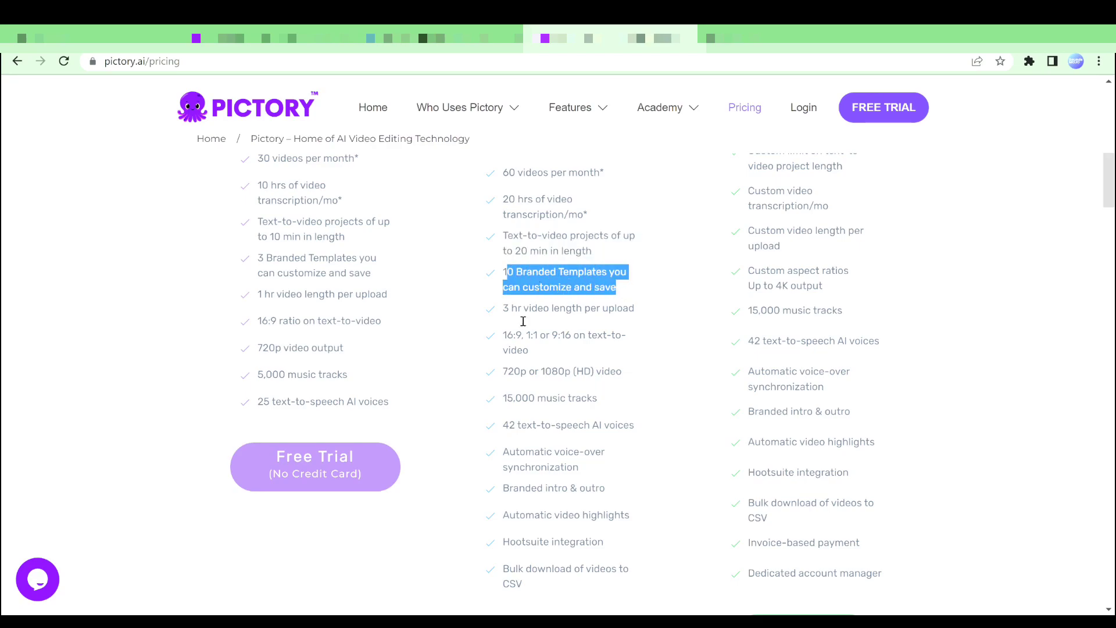
pyautogui.moveTo(504, 308); pyautogui.dragTo(636, 315)
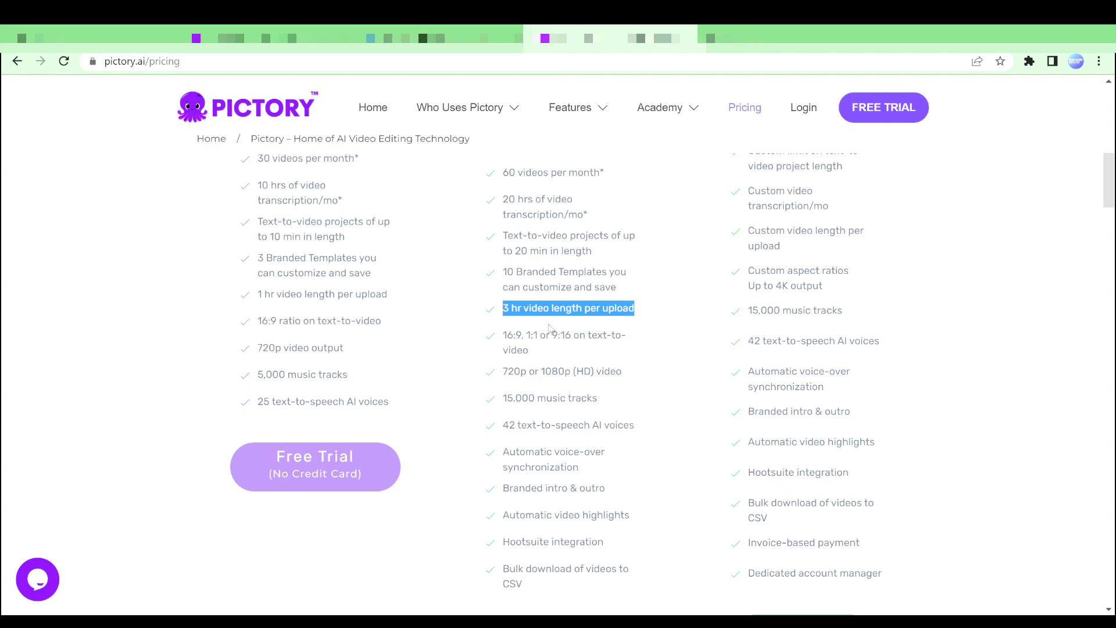
pyautogui.moveTo(503, 336); pyautogui.dragTo(617, 347)
pyautogui.moveTo(495, 373); pyautogui.dragTo(622, 383)
# Highlight Premium's extras: 42 AI voices, voice-over sync, branded intro/outro, Hootsuite, bulk download
pyautogui.scroll(-3, 519, 291)
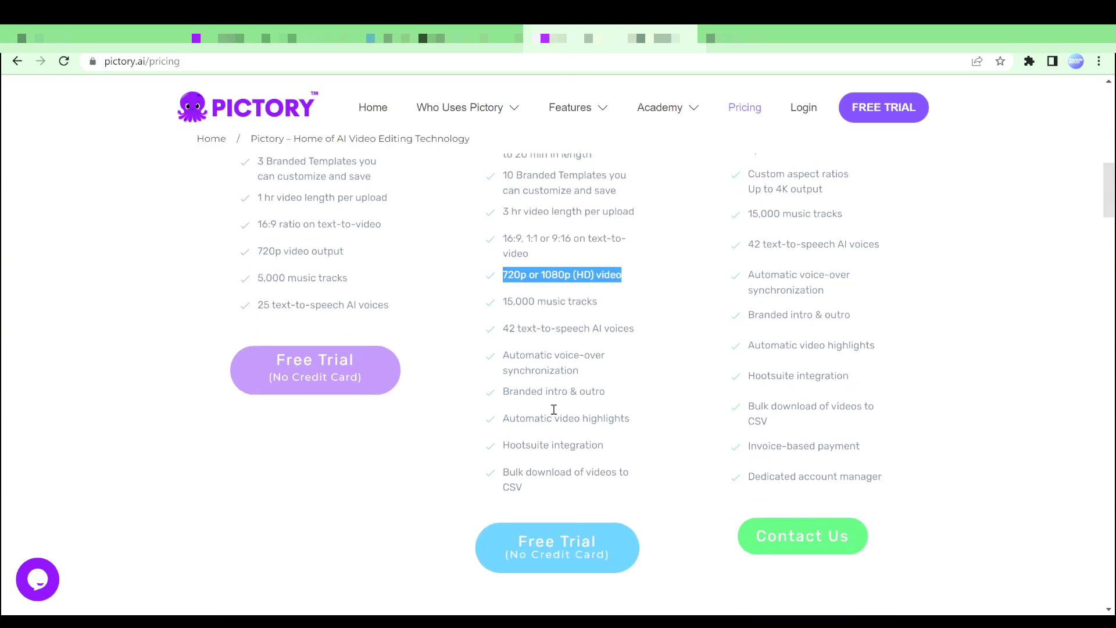
pyautogui.moveTo(503, 285); pyautogui.dragTo(630, 290)
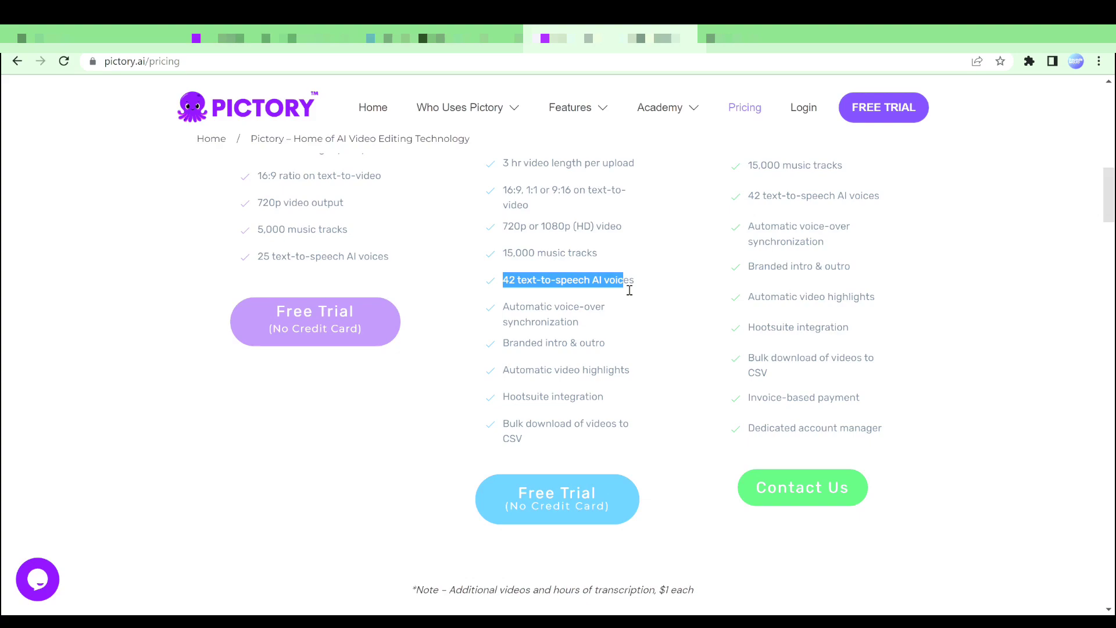
pyautogui.moveTo(510, 312); pyautogui.dragTo(584, 326)
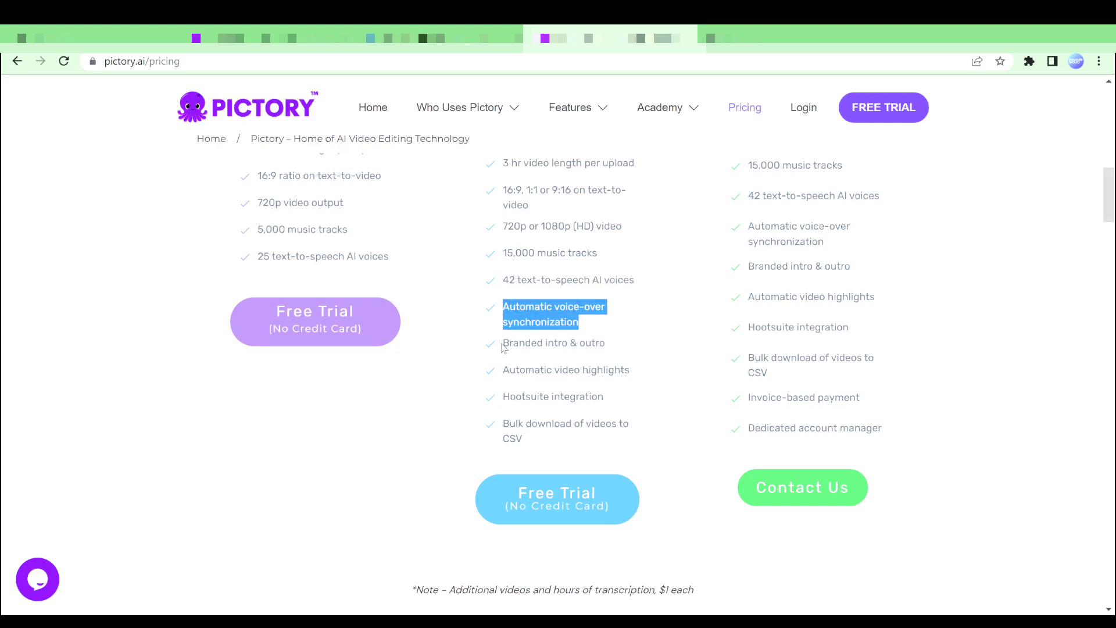
pyautogui.moveTo(503, 348); pyautogui.dragTo(613, 348)
pyautogui.moveTo(504, 372); pyautogui.dragTo(623, 373)
pyautogui.moveTo(503, 397); pyautogui.dragTo(607, 401)
pyautogui.moveTo(503, 424); pyautogui.dragTo(519, 437)
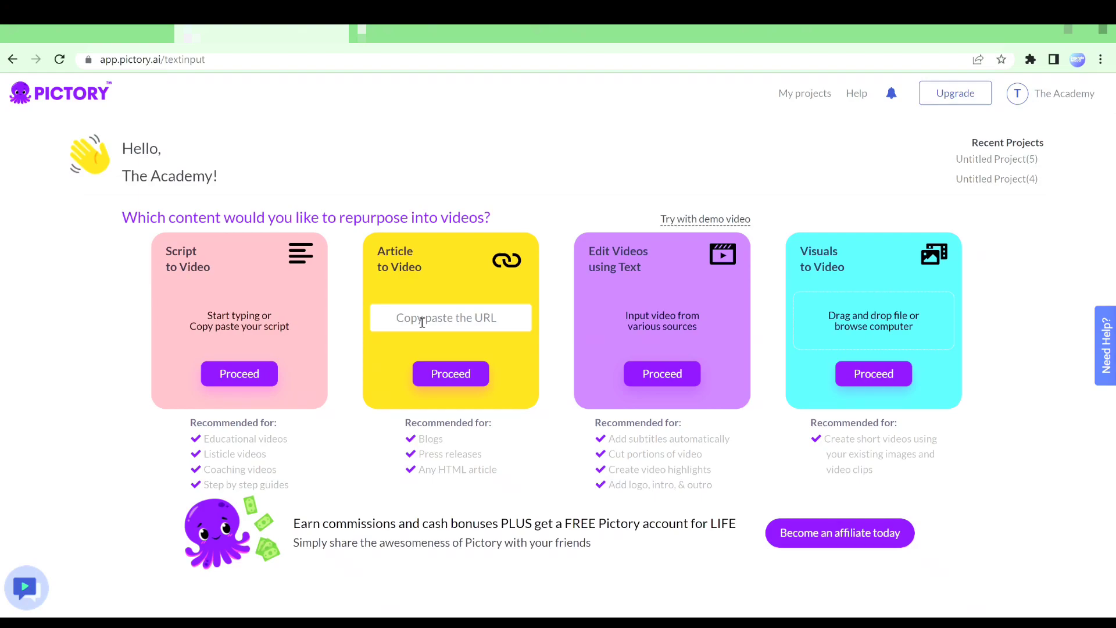
pyautogui.scroll(-1, 459, 349)
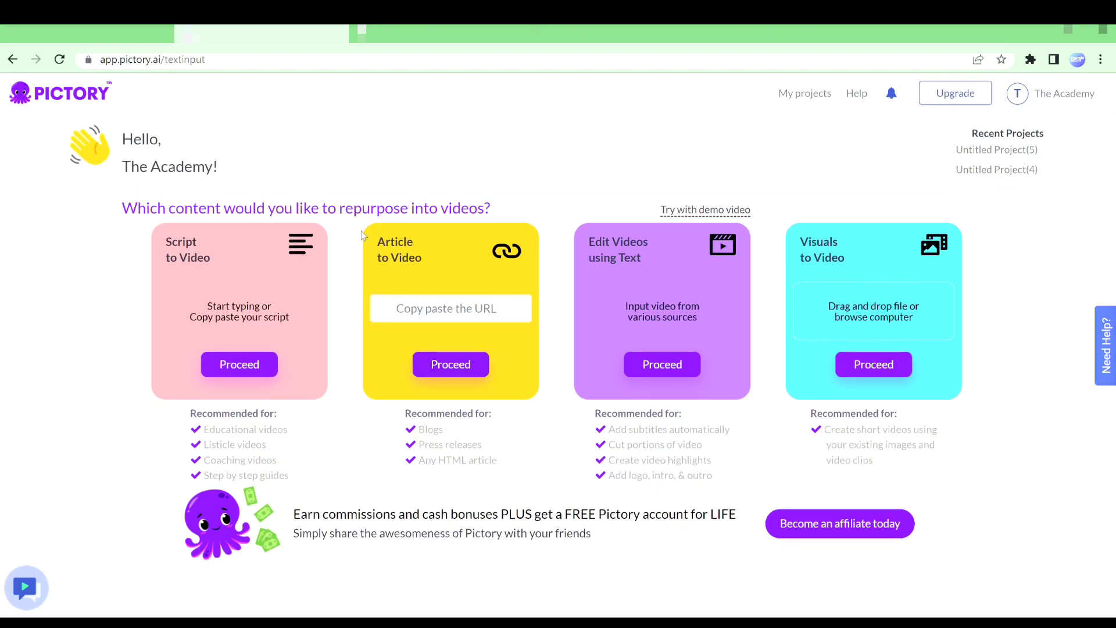
# Return to the Elizabeth Kenny Doodle article and look over its title area
pyautogui.click(410, 33)
pyautogui.click(483, 322)
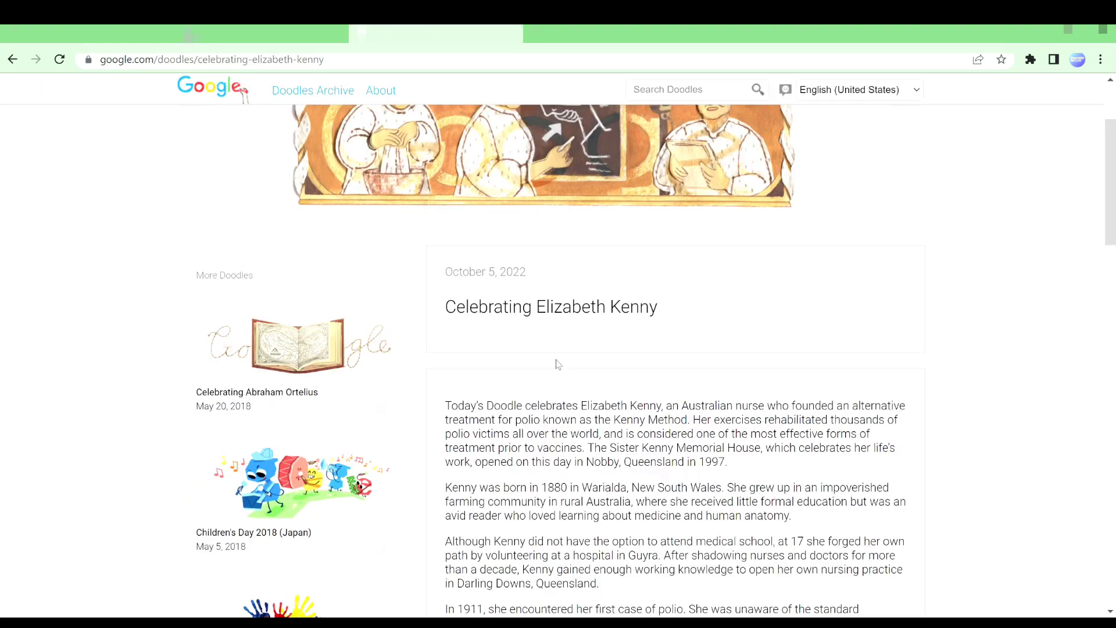
pyautogui.moveTo(445, 307); pyautogui.dragTo(640, 308)
pyautogui.scroll(-3, 652, 352)
pyautogui.scroll(-1, 652, 352)
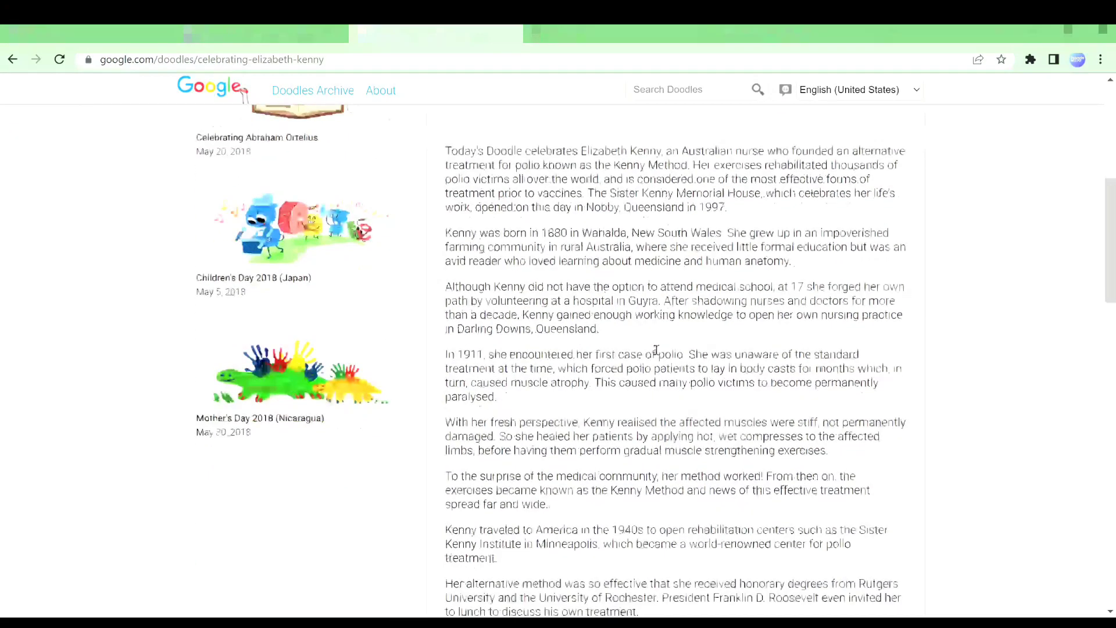
pyautogui.scroll(4, 296, 210)
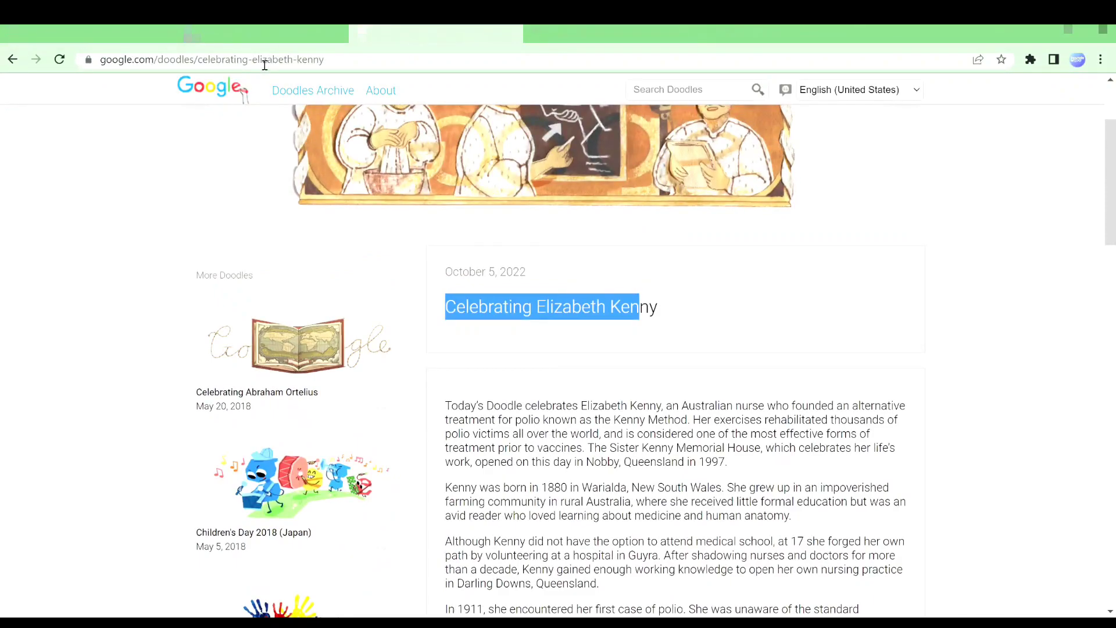
pyautogui.click(668, 356)
# Carry the article's web address into Pictory's article URL field and proceed
pyautogui.click(250, 63)
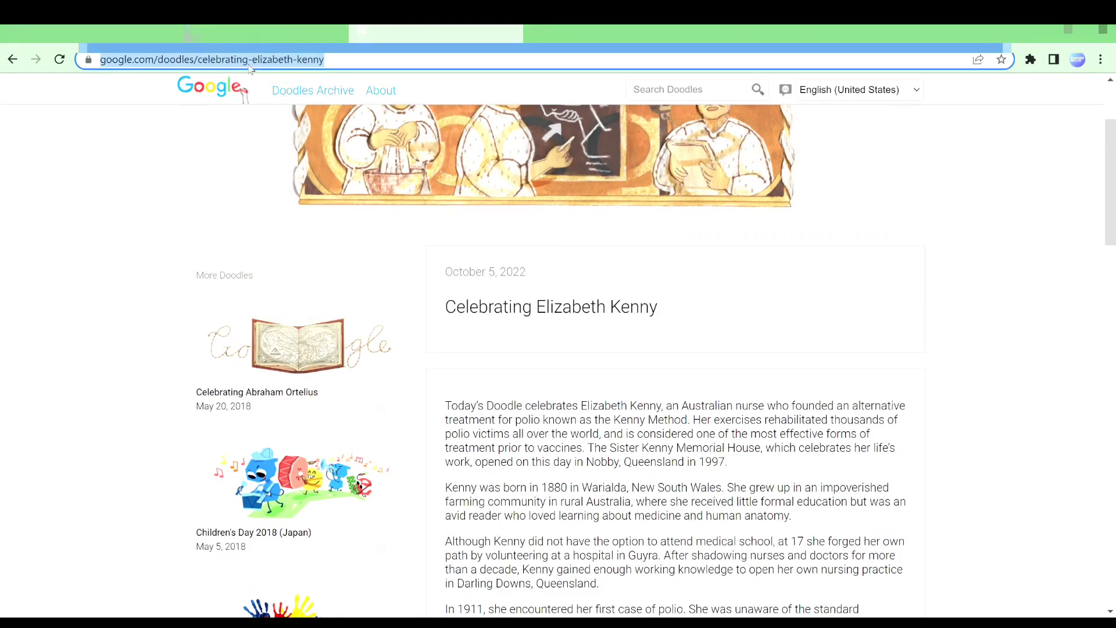
pyautogui.moveTo(250, 65); pyautogui.dragTo(439, 314)
pyautogui.click(443, 378)
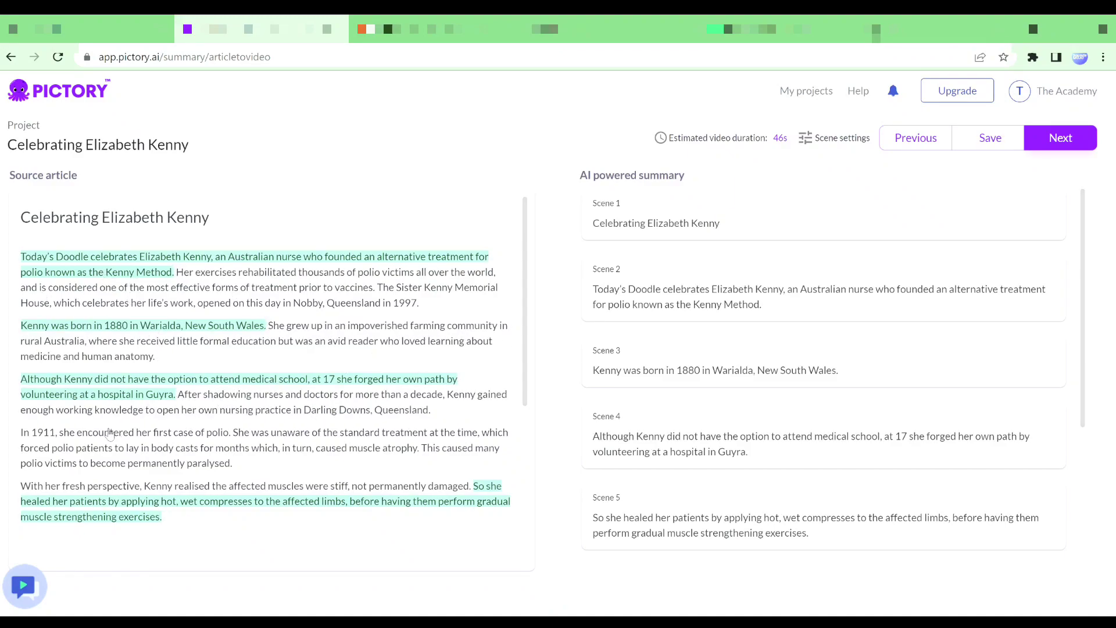
# Move the Kenny Method introduction scene below the Guyra scene so it becomes Scene 4
pyautogui.moveTo(527, 236)
pyautogui.mouseDown()
pyautogui.moveTo(530, 347)
pyautogui.moveTo(533, 231)
pyautogui.mouseUp()
pyautogui.moveTo(573, 267); pyautogui.dragTo(587, 390)
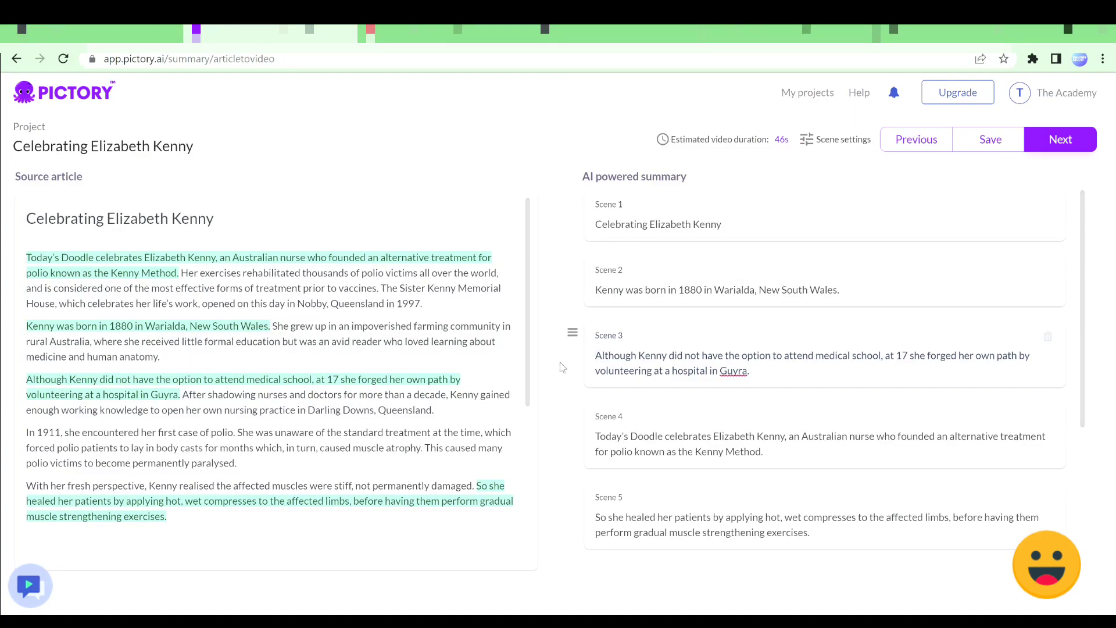
# Choose the Caption Standard template at 16:9 aspect ratio to build the storyboard
pyautogui.click(1060, 140)
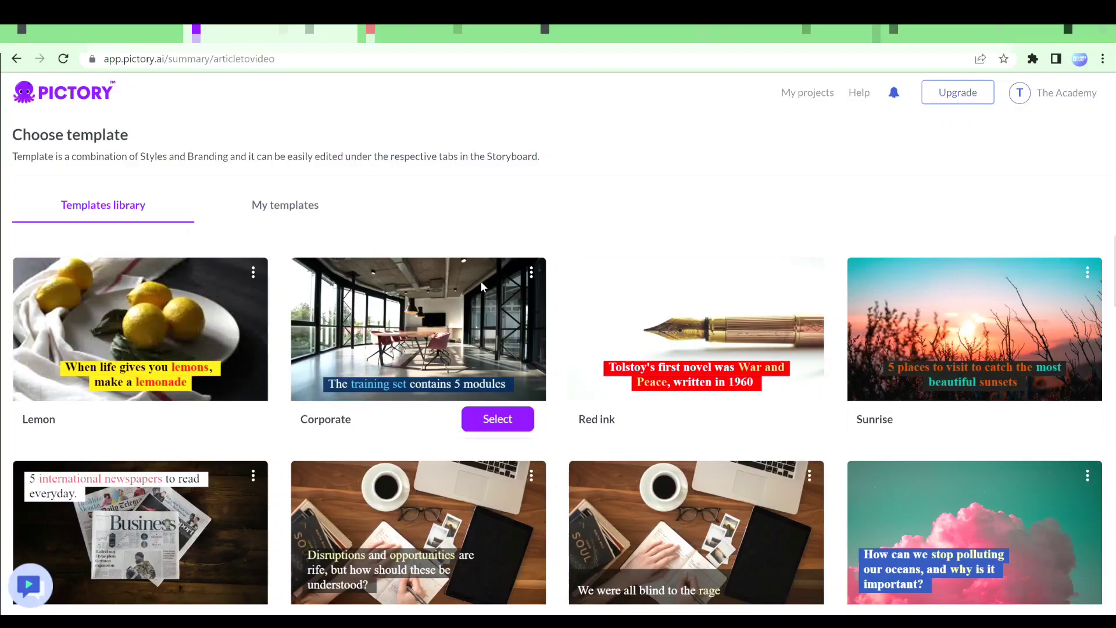
pyautogui.scroll(-3, 244, 329)
pyautogui.scroll(1, 500, 454)
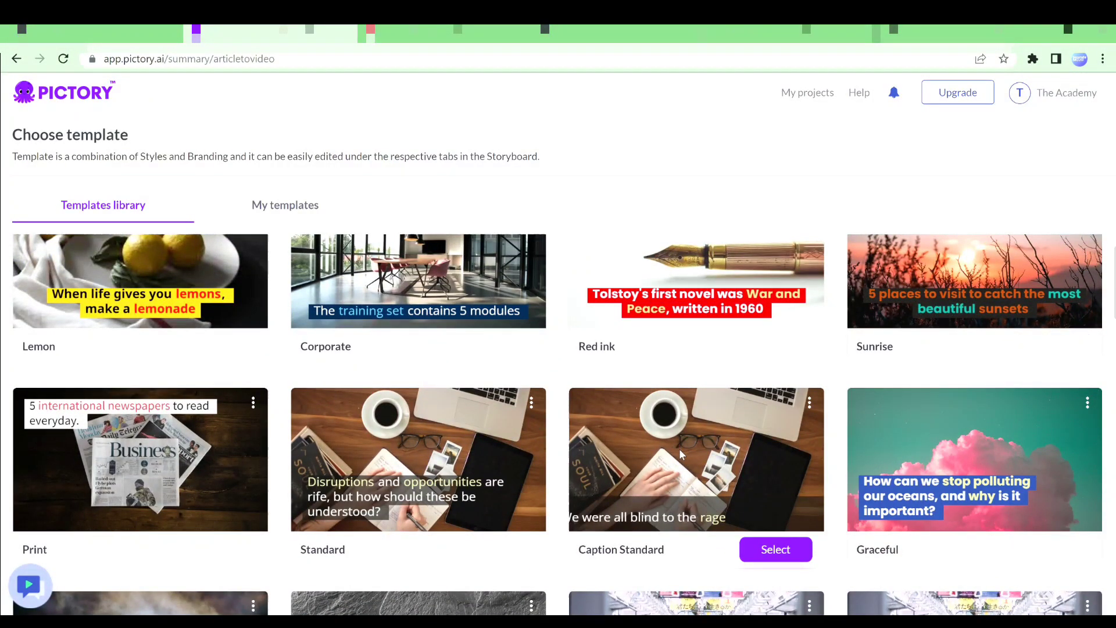
pyautogui.click(777, 551)
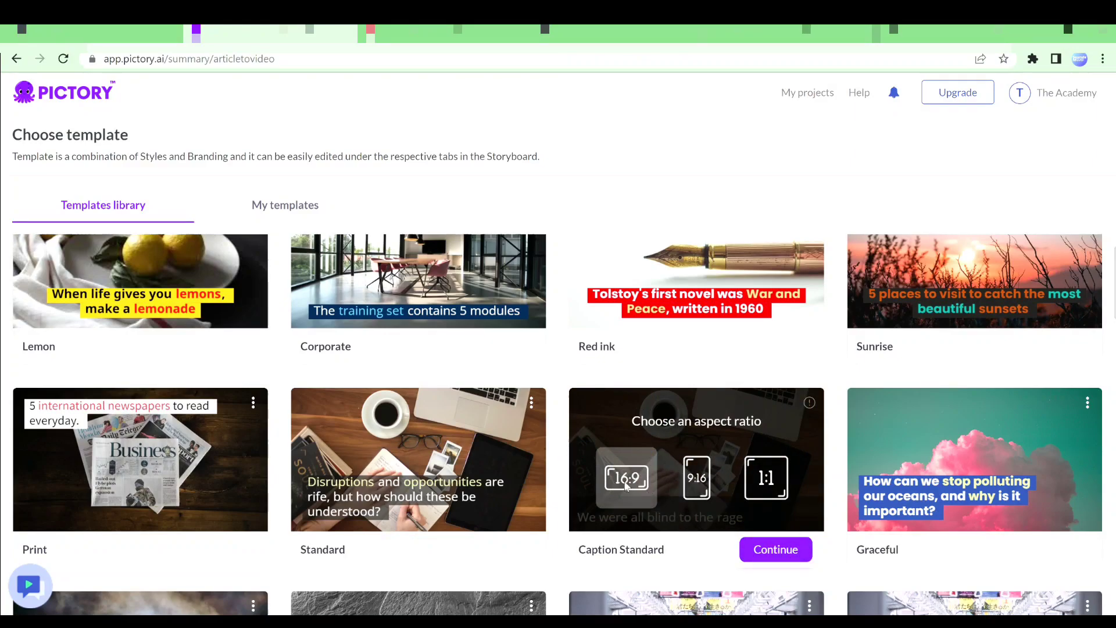
pyautogui.click(784, 557)
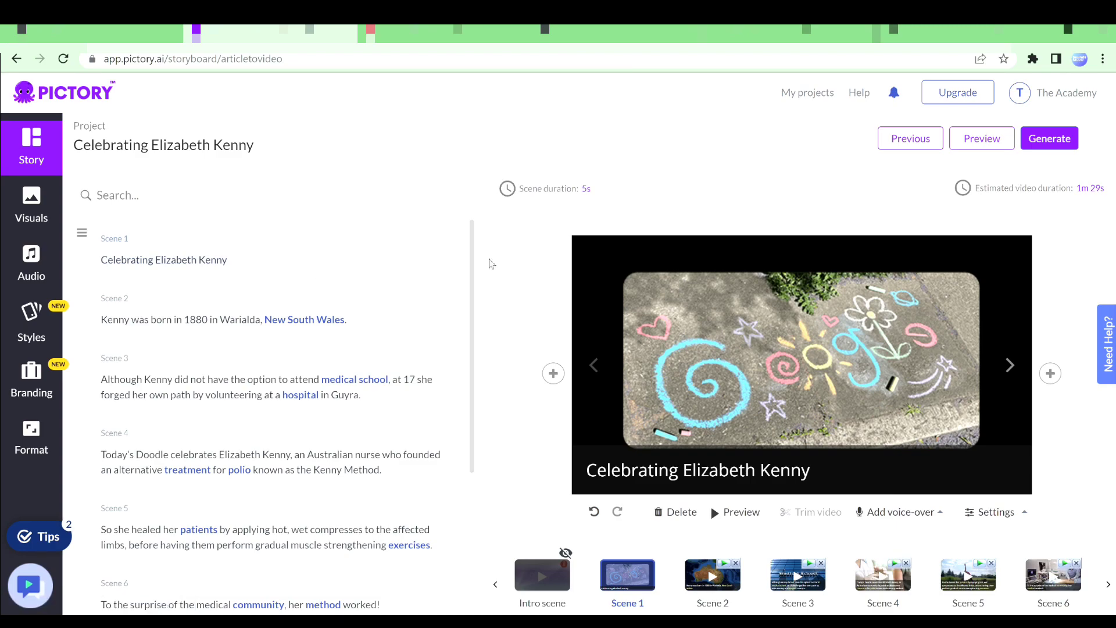
pyautogui.scroll(-4, 472, 349)
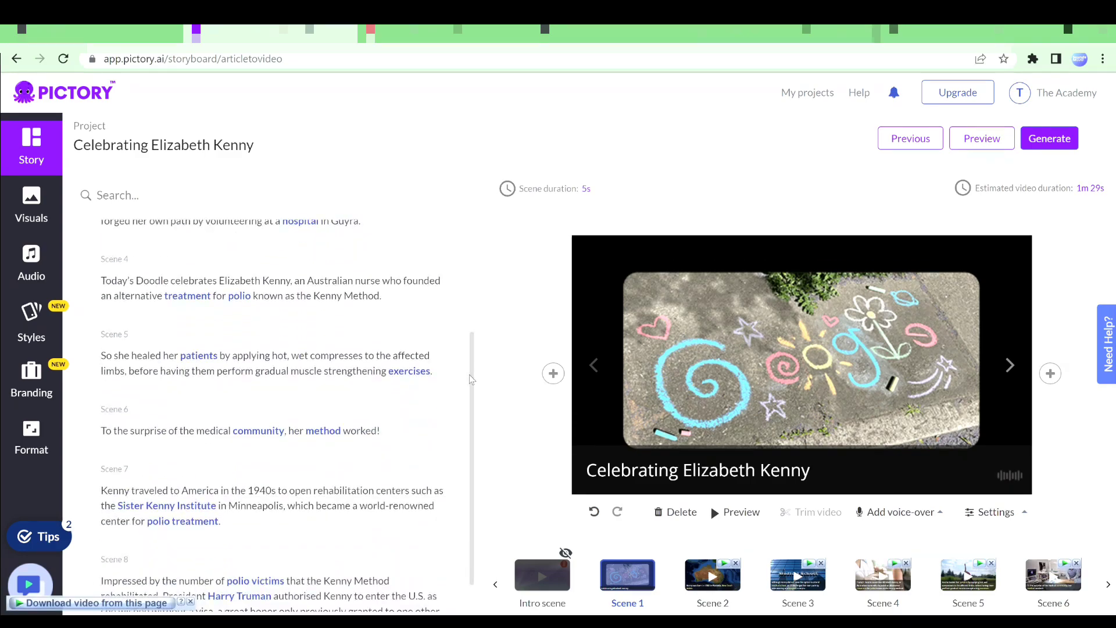
pyautogui.moveTo(470, 388); pyautogui.dragTo(471, 247)
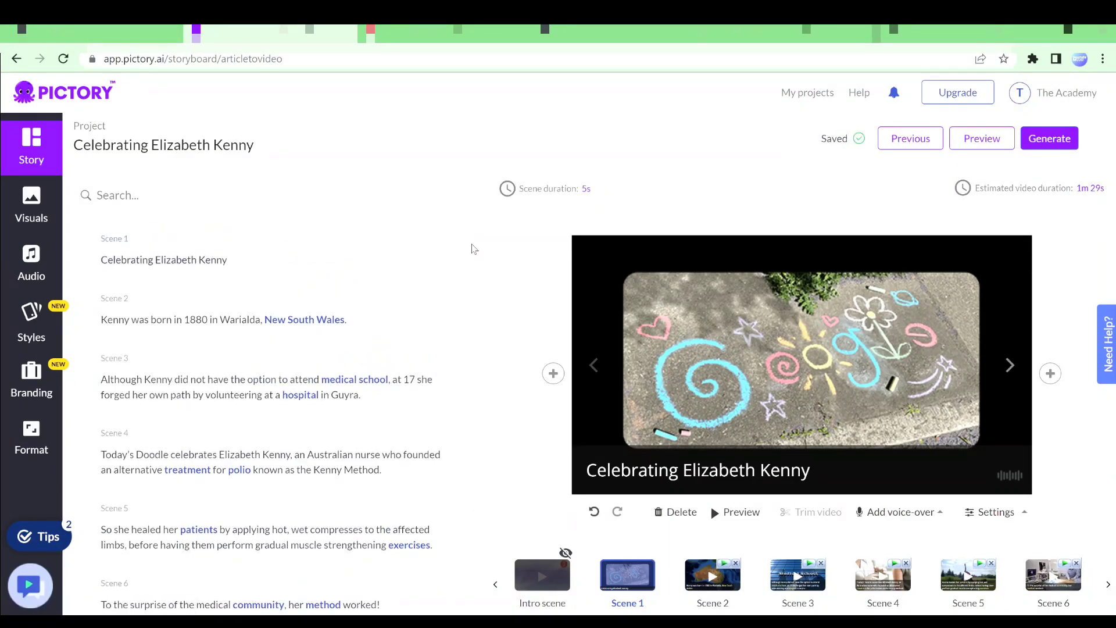
pyautogui.click(284, 319)
pyautogui.click(291, 393)
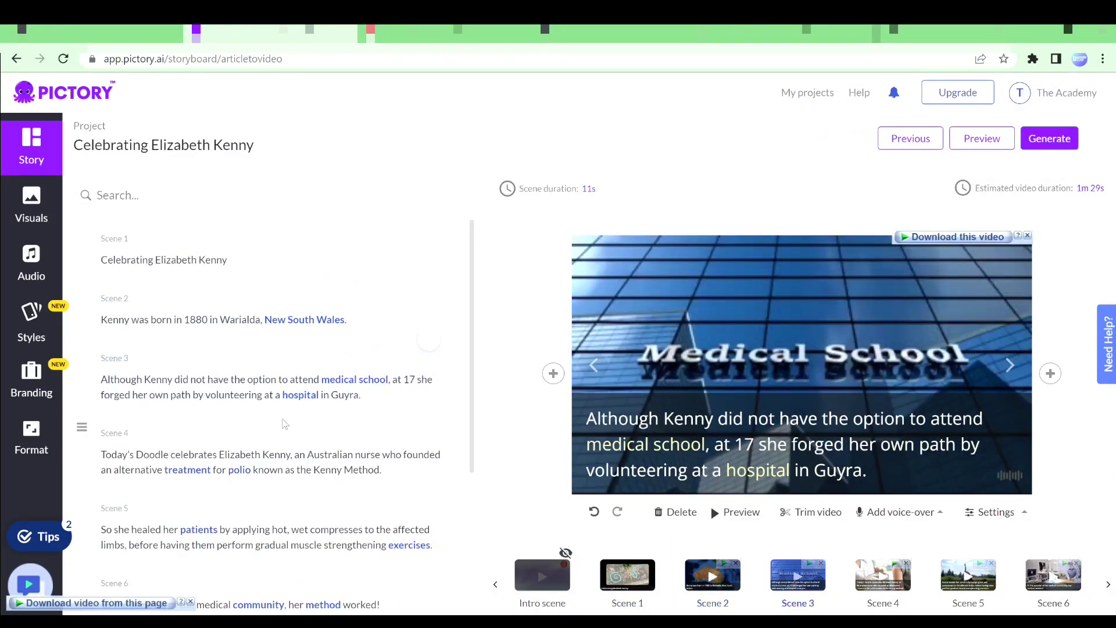
pyautogui.click(280, 455)
pyautogui.scroll(-1, 319, 445)
pyautogui.scroll(-2, 319, 445)
pyautogui.click(273, 343)
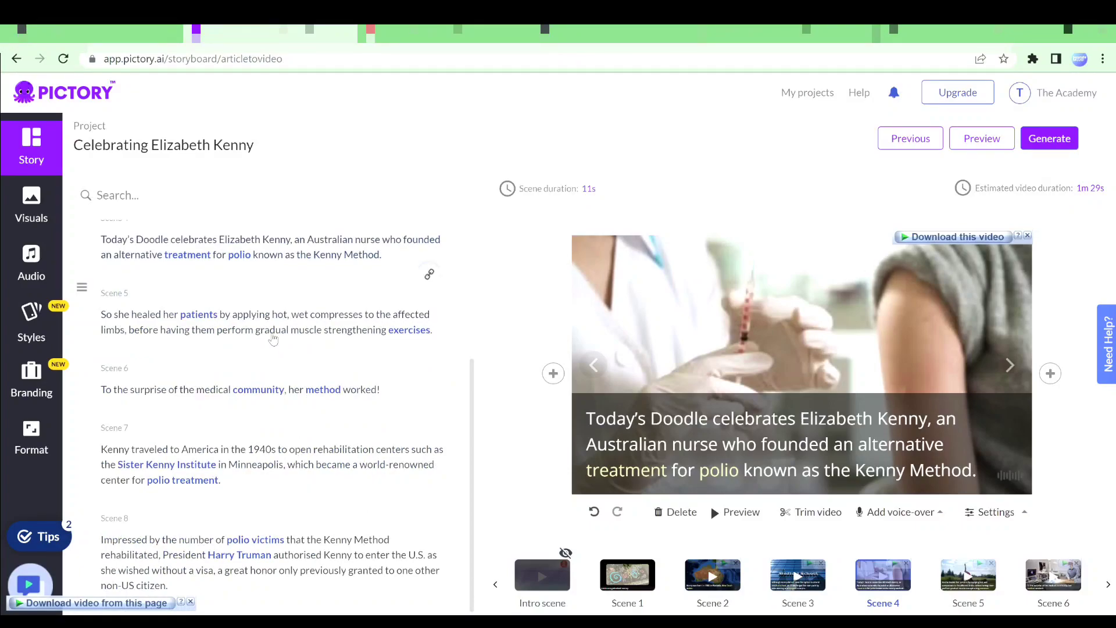
pyautogui.click(272, 385)
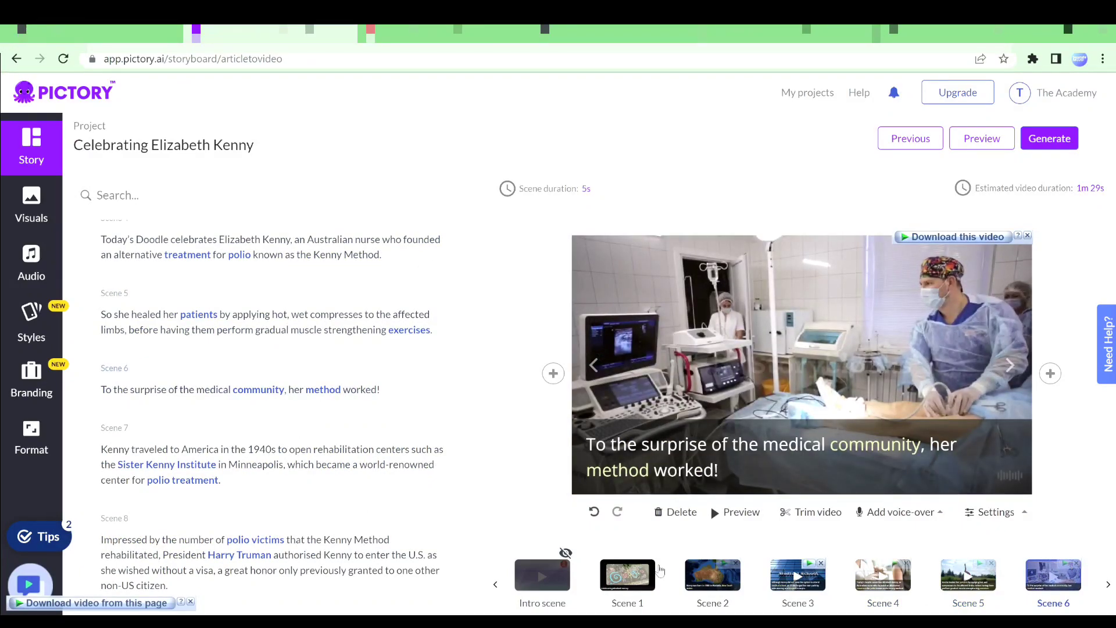
pyautogui.scroll(3, 207, 256)
pyautogui.click(207, 259)
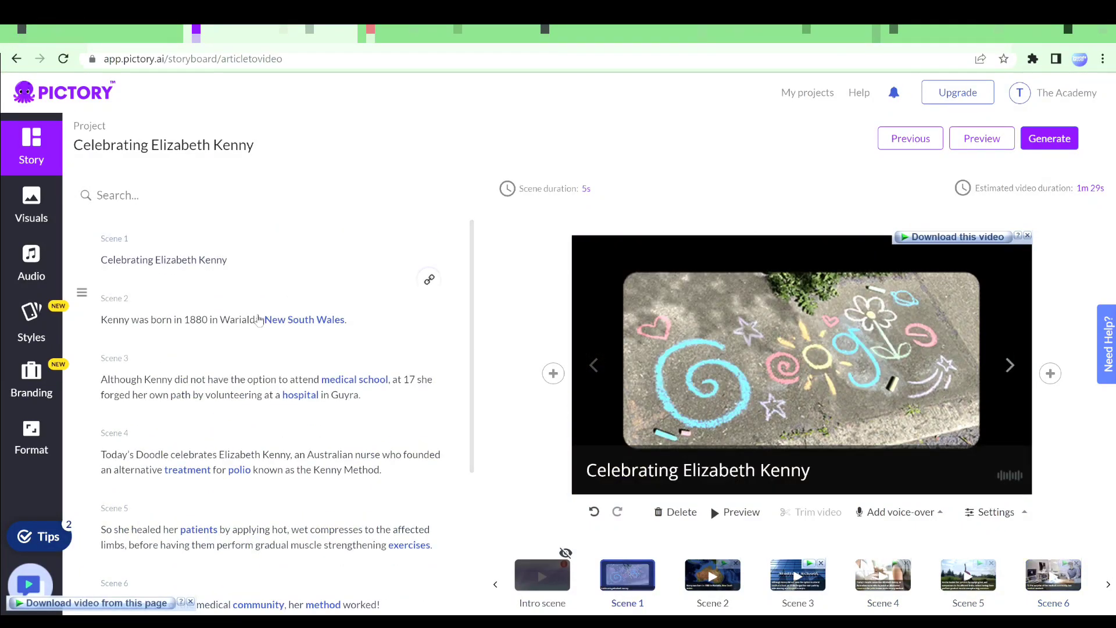
pyautogui.click(257, 321)
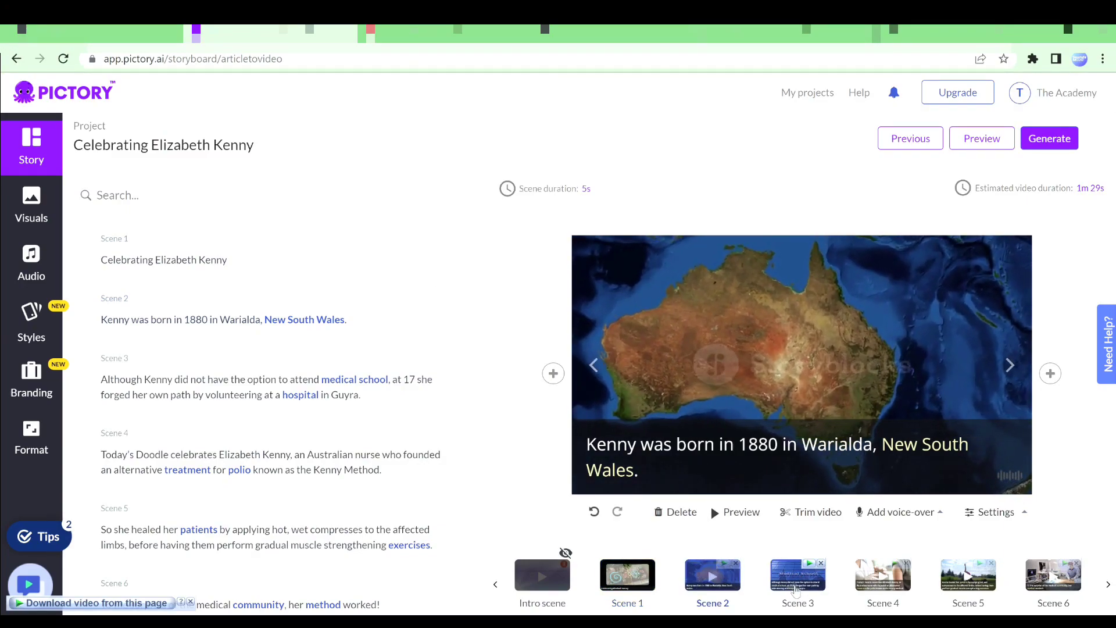
pyautogui.click(798, 575)
pyautogui.click(880, 576)
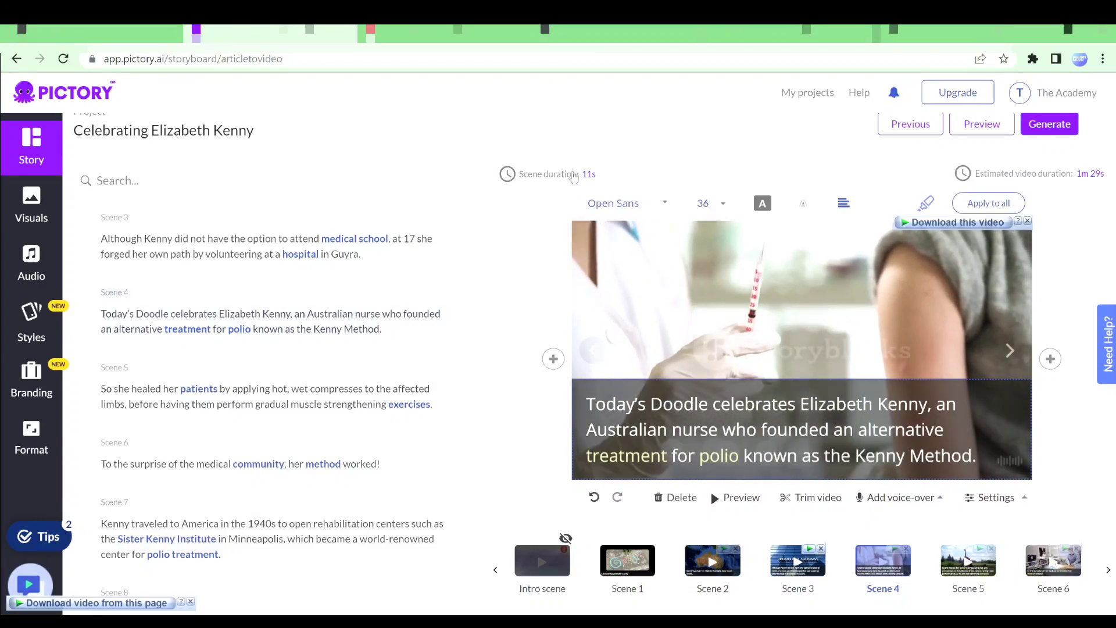
pyautogui.click(587, 174)
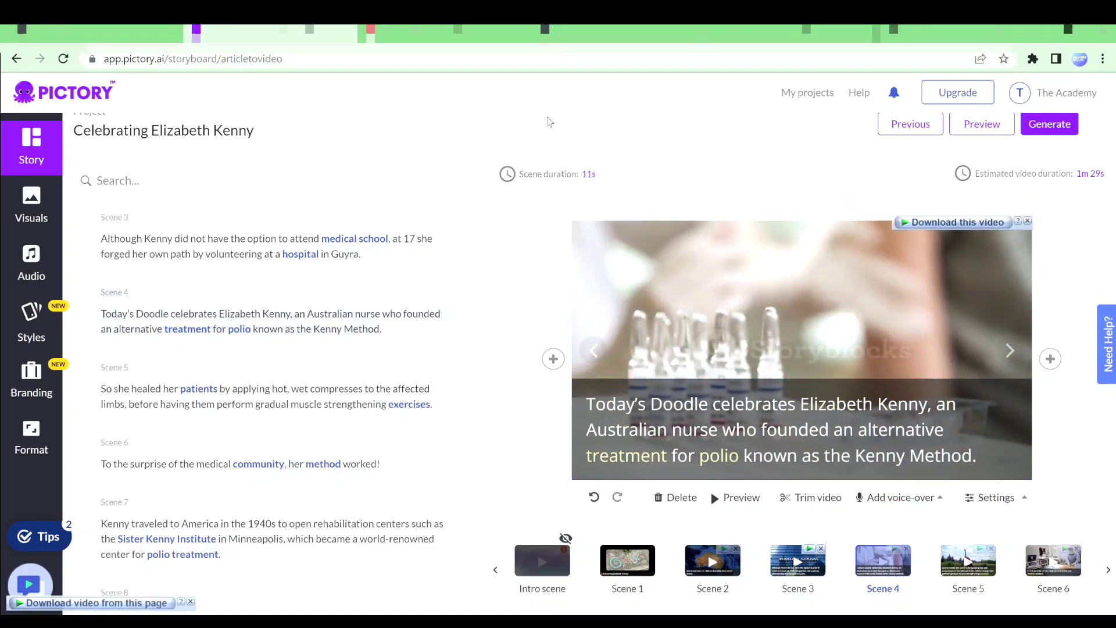
pyautogui.scroll(1, 855, 181)
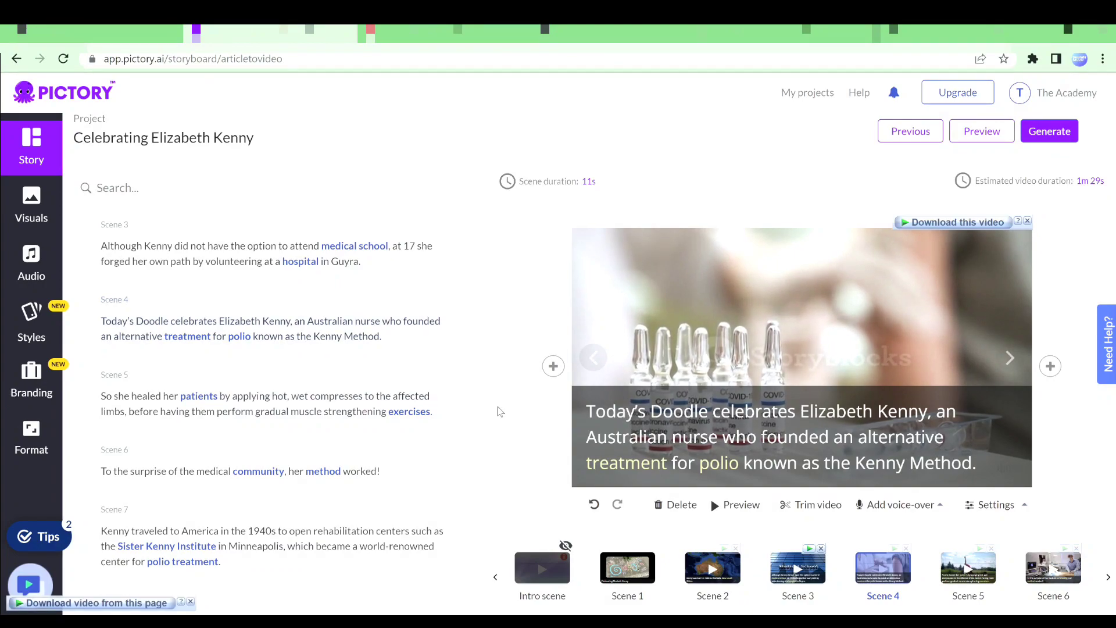
pyautogui.click(305, 411)
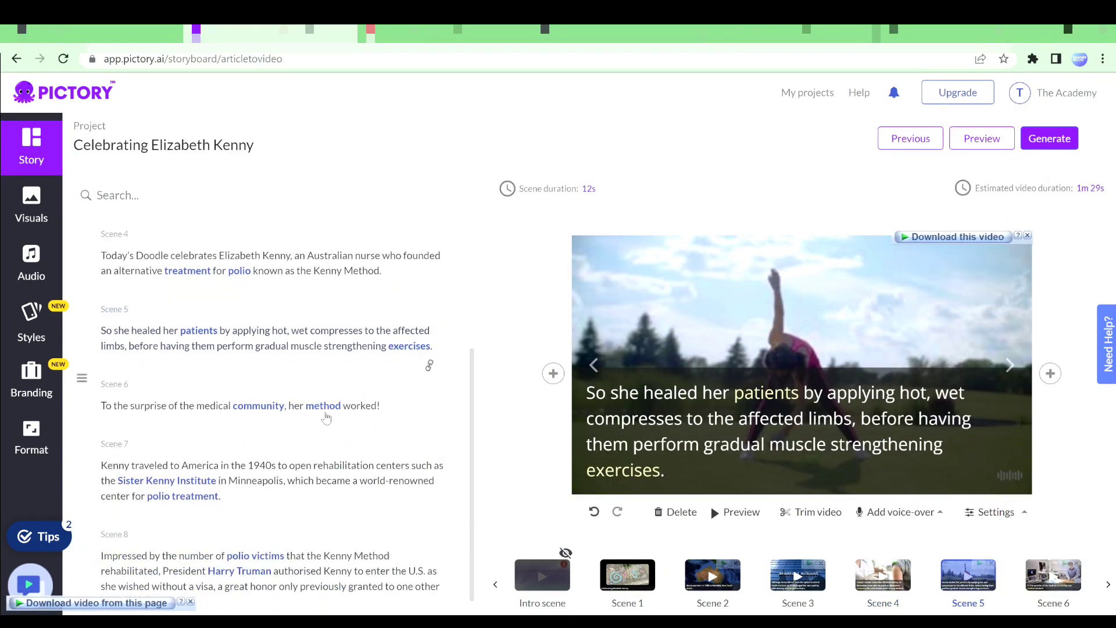
pyautogui.click(327, 417)
pyautogui.click(339, 486)
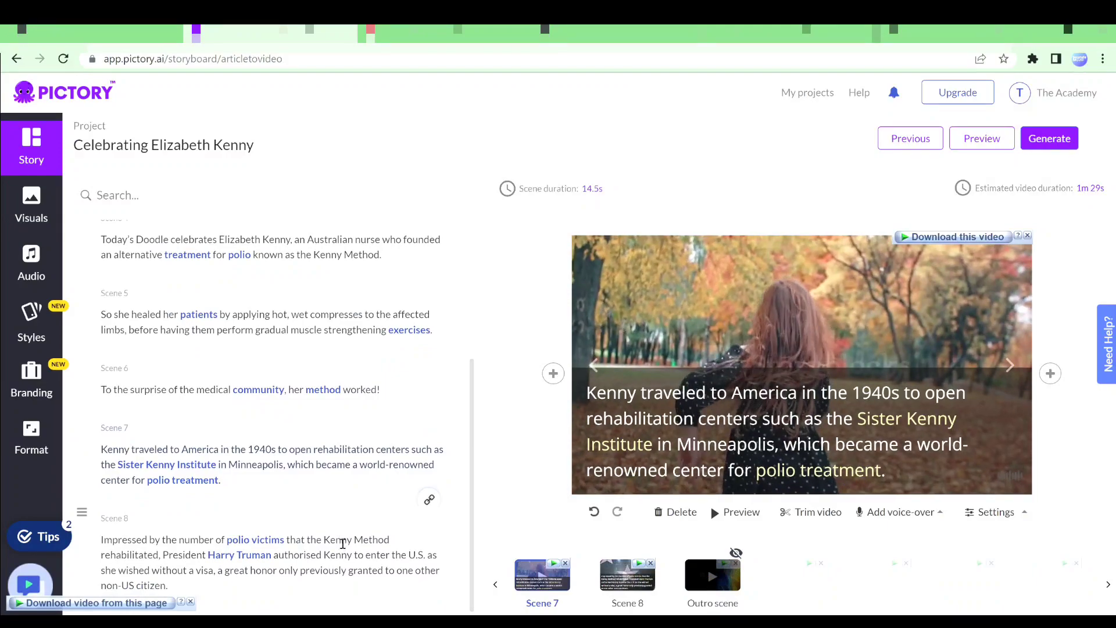
pyautogui.click(343, 544)
pyautogui.scroll(4, 250, 256)
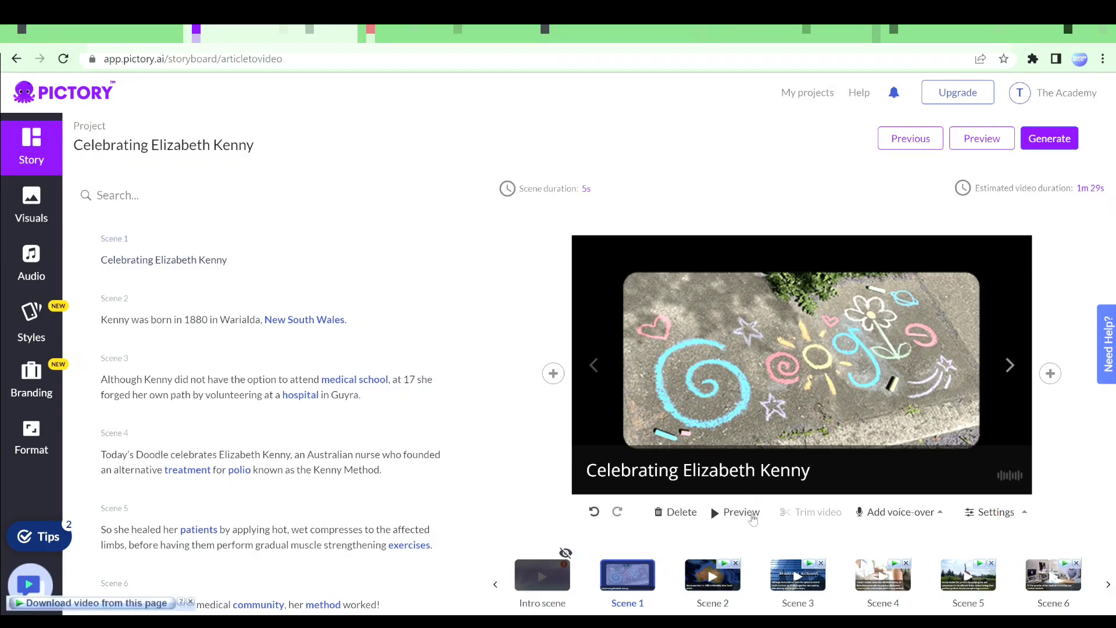
pyautogui.click(901, 513)
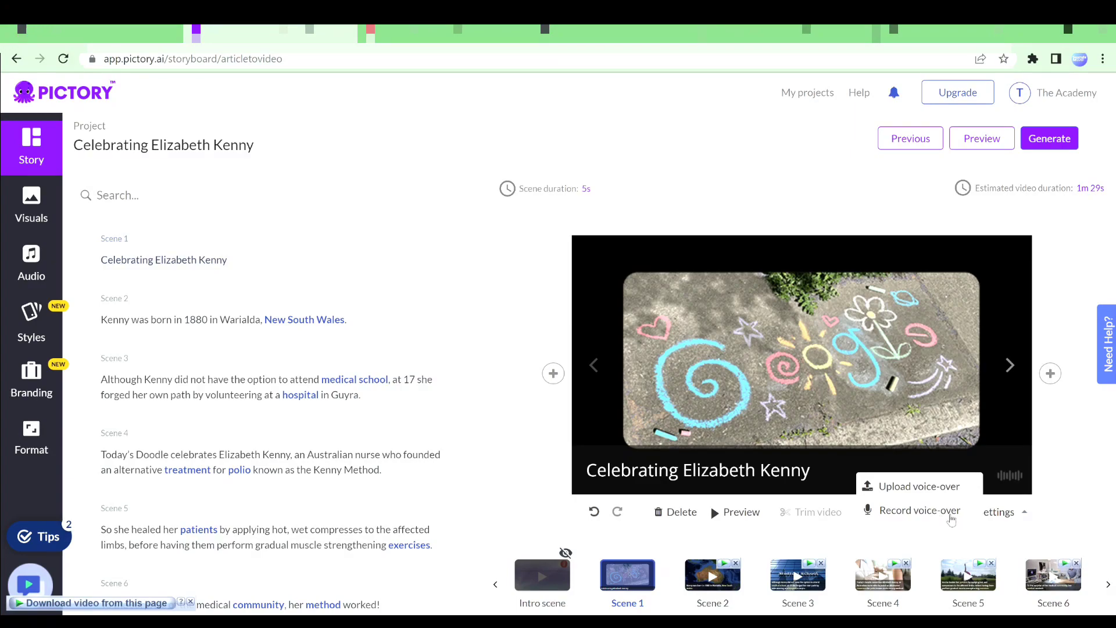
pyautogui.click(1003, 512)
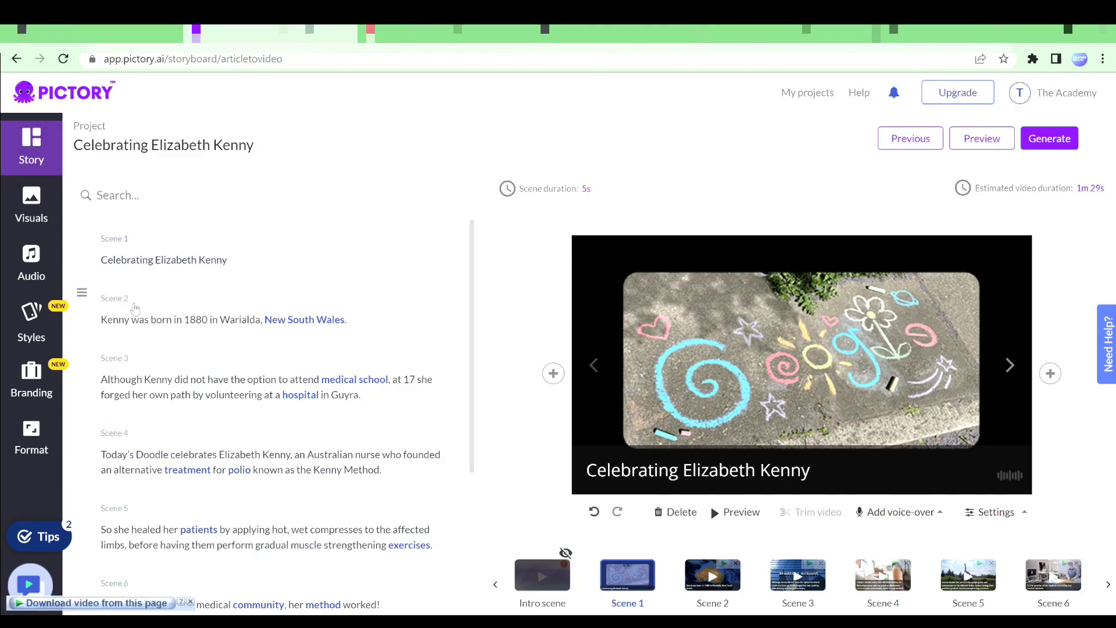
# Replace Scene 1's chalk Doodle with the flag-lined crowded street clip from the Elizabeth stock results
pyautogui.click(31, 206)
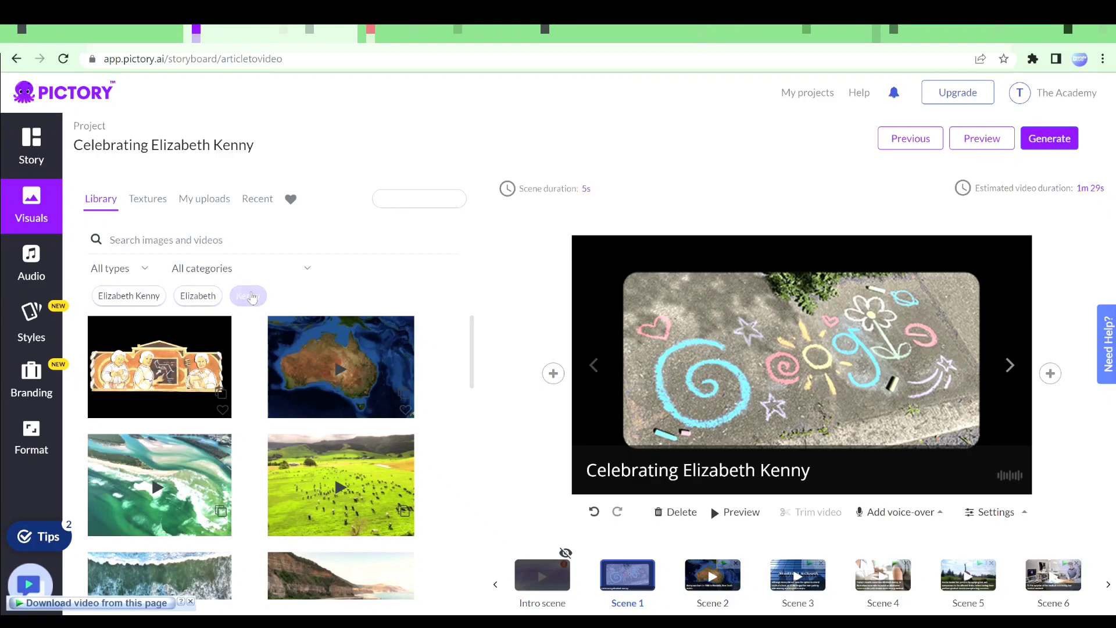
pyautogui.click(205, 300)
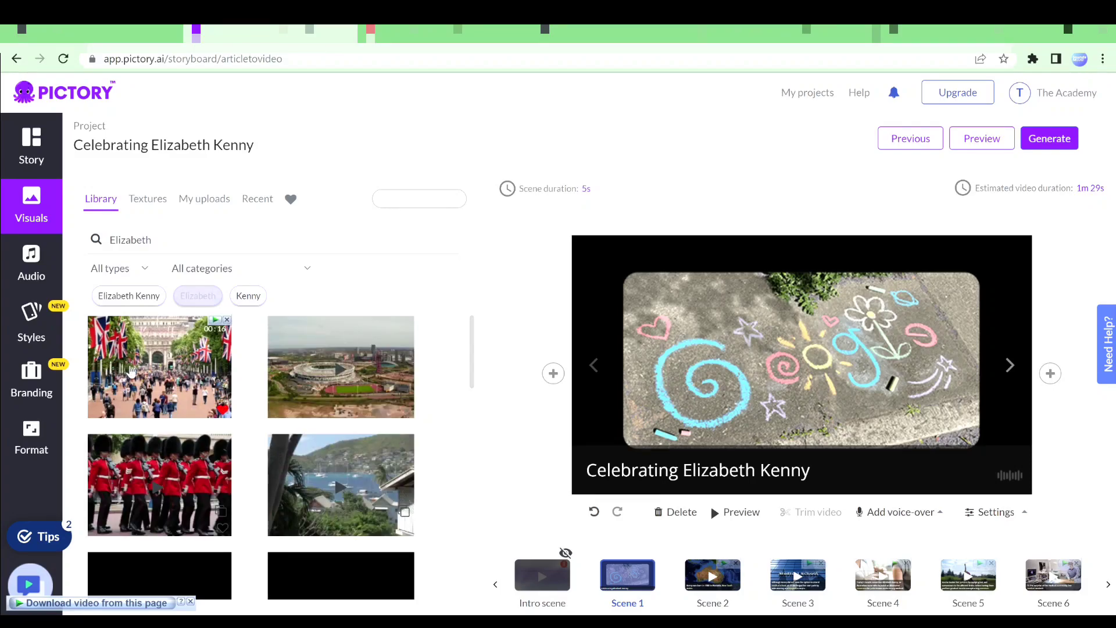
pyautogui.click(137, 371)
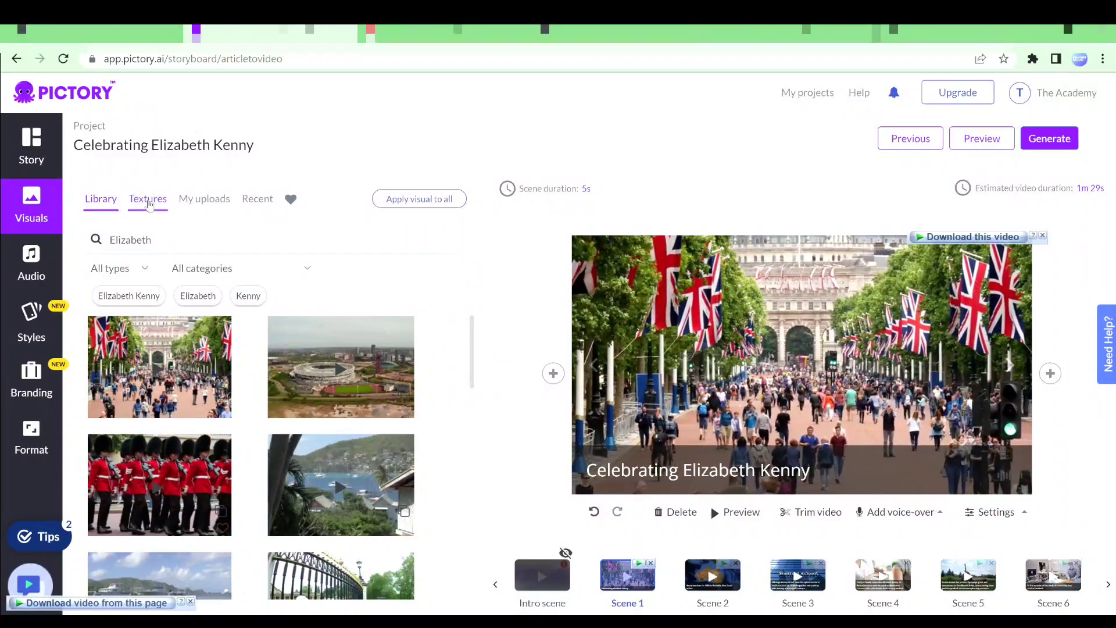
# Make Scene 1's background the solid green #79A035 swatch from Textures
pyautogui.click(148, 205)
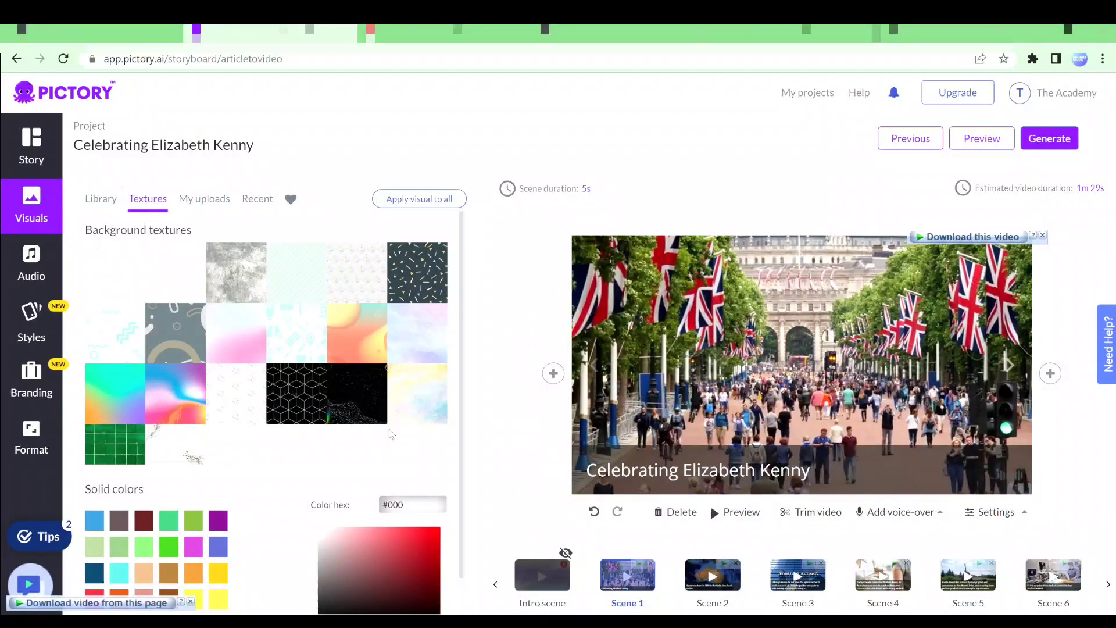
pyautogui.click(193, 521)
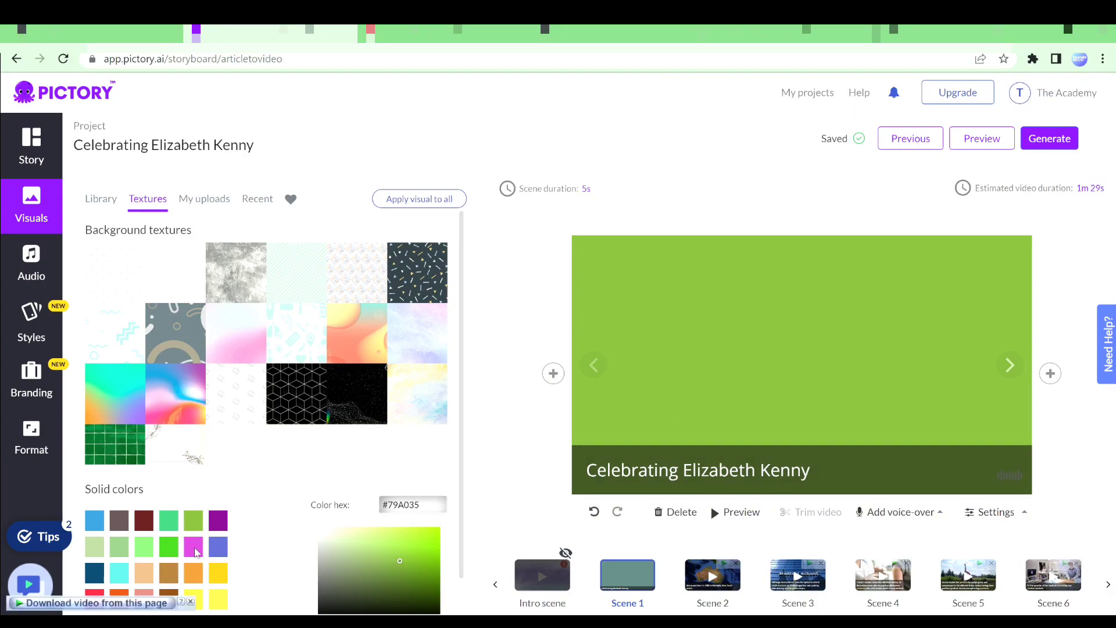
pyautogui.click(197, 519)
# Open Scene 1's caption for editing, then view the My uploads visuals
pyautogui.click(713, 474)
pyautogui.click(743, 475)
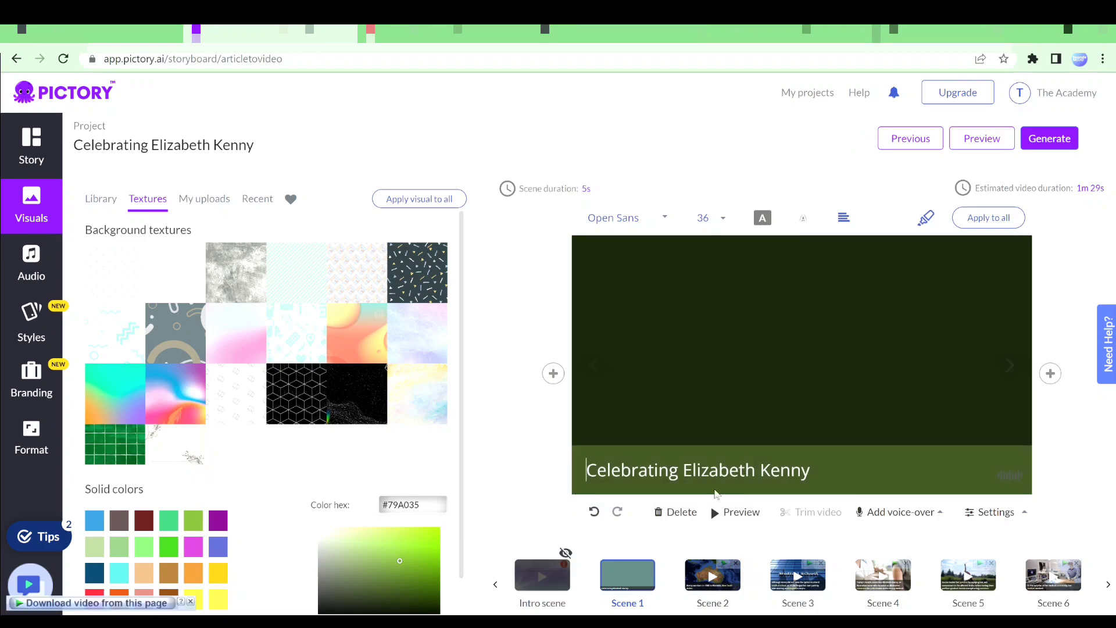
pyautogui.click(814, 412)
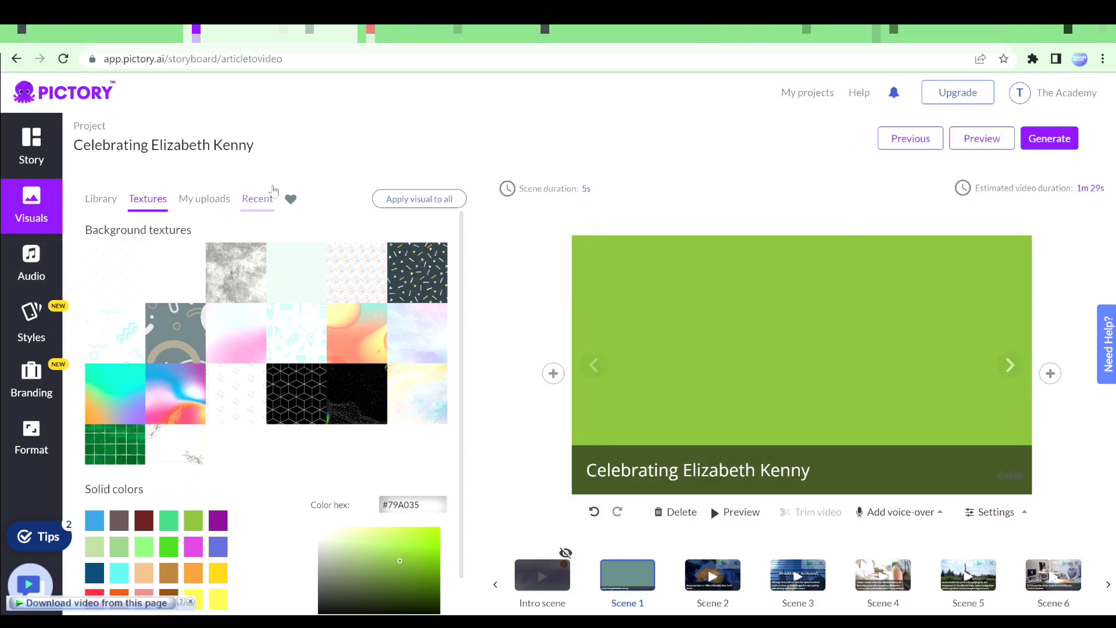
pyautogui.click(213, 204)
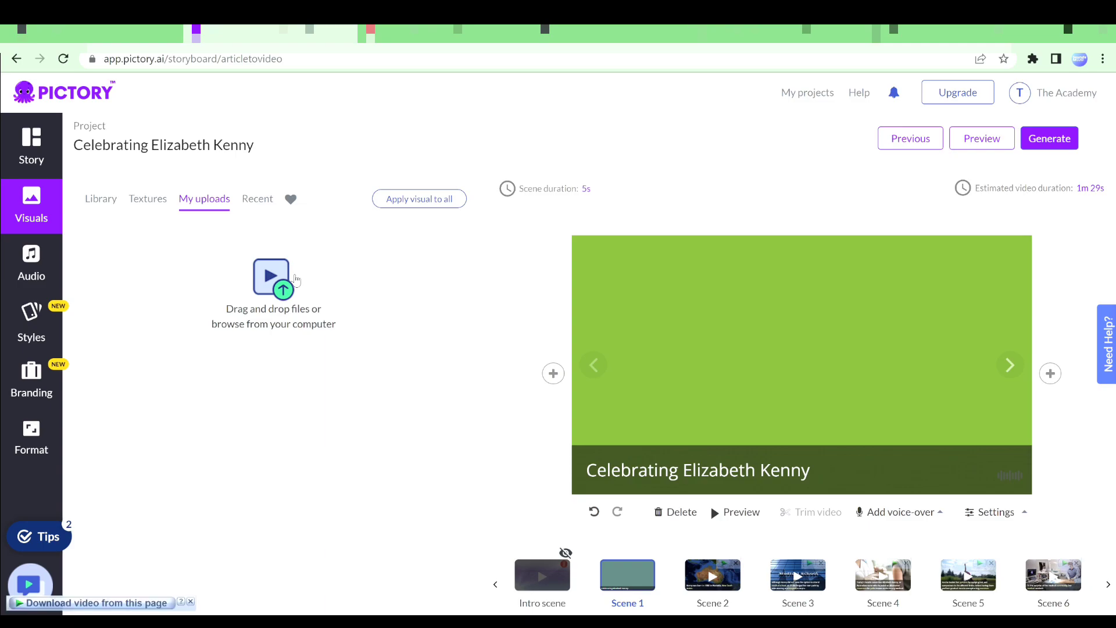
# Preview and apply the US English AI voice Justin (child), male, as the voice-over
pyautogui.click(42, 272)
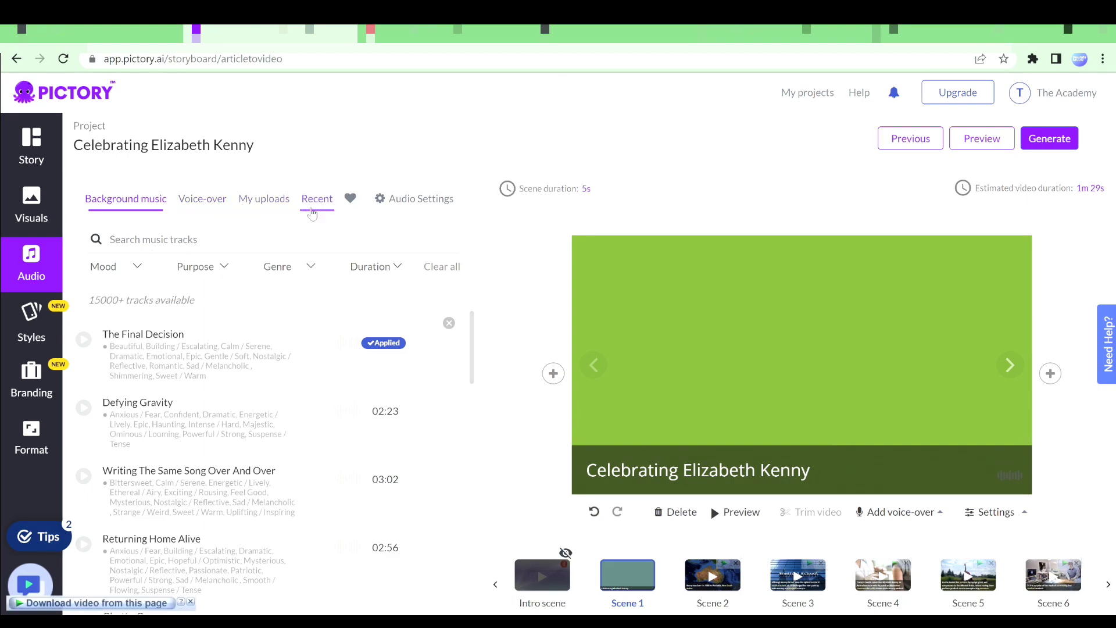
pyautogui.click(325, 204)
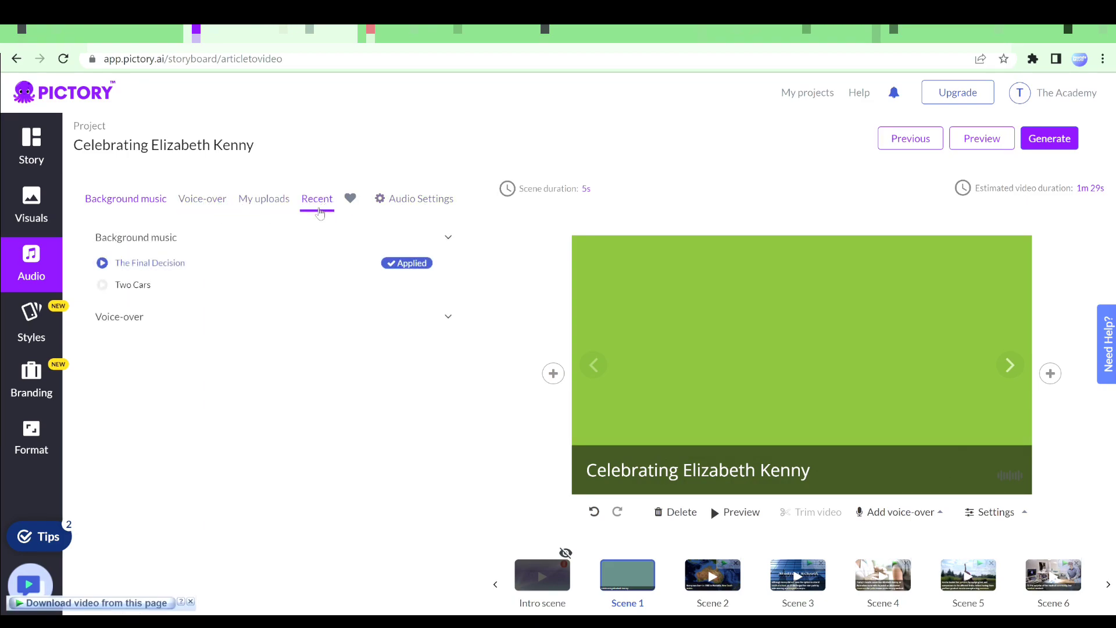
pyautogui.click(207, 201)
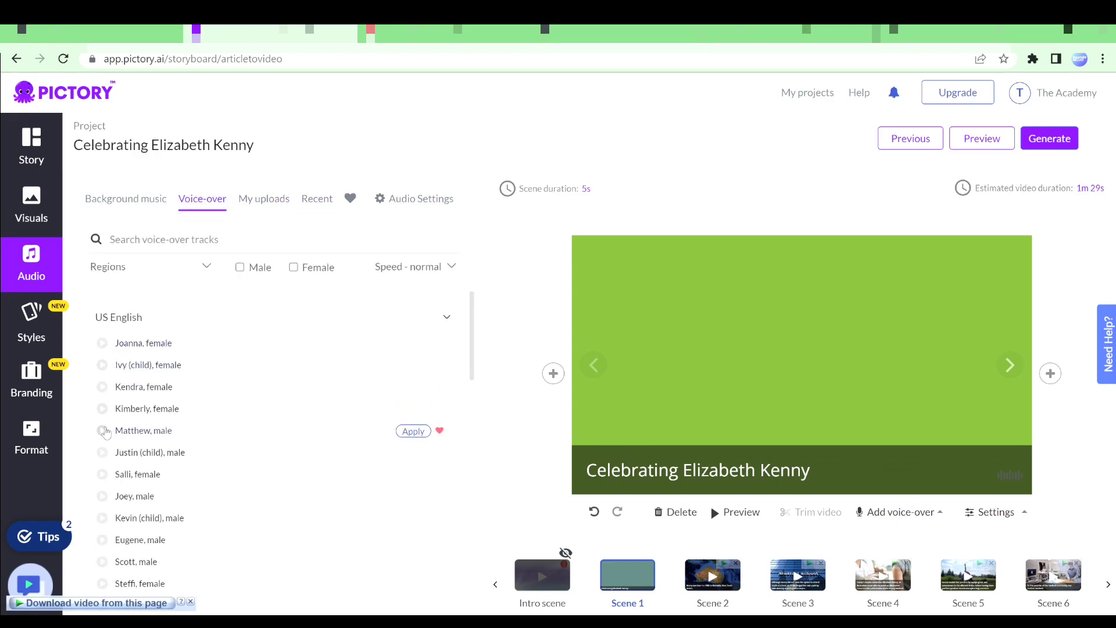
pyautogui.scroll(-15, 155, 454)
pyautogui.scroll(12, 156, 453)
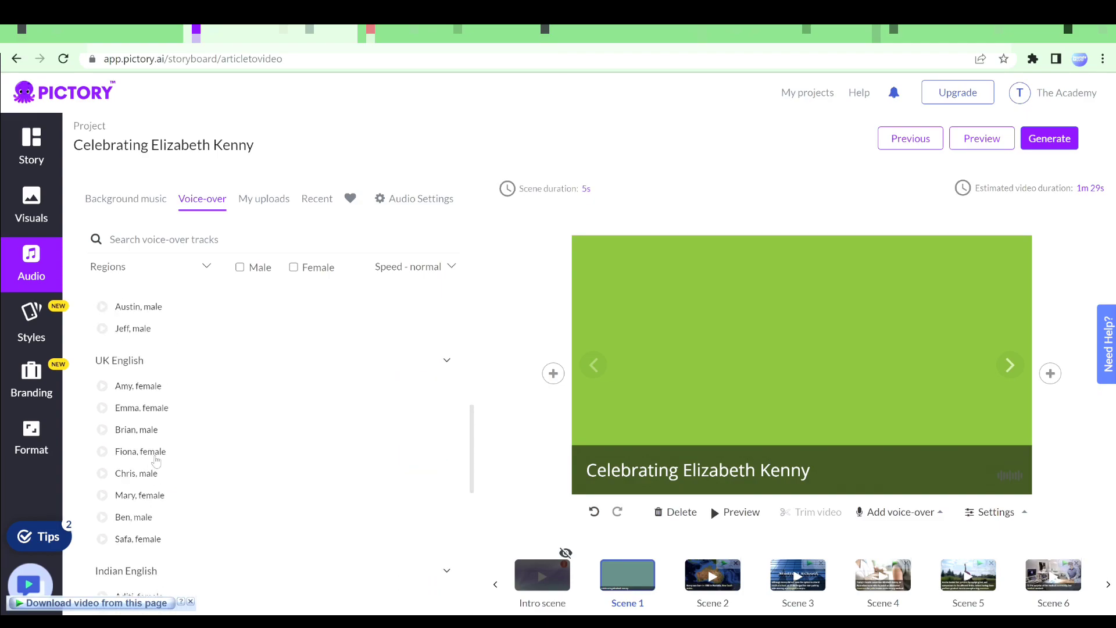
pyautogui.scroll(2, 156, 435)
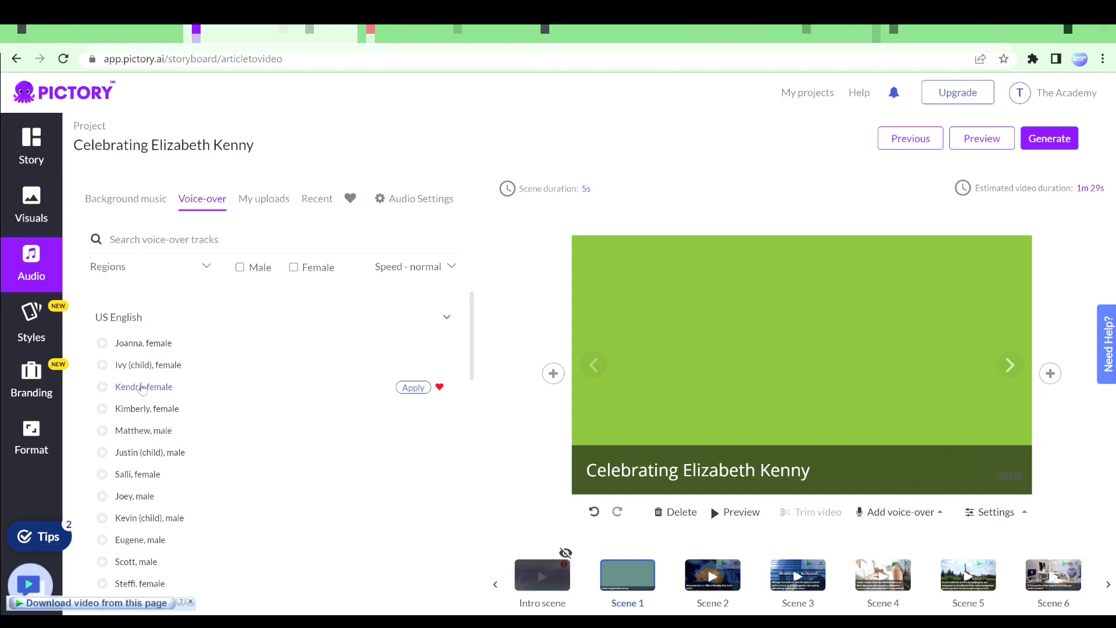
pyautogui.scroll(-1, 145, 433)
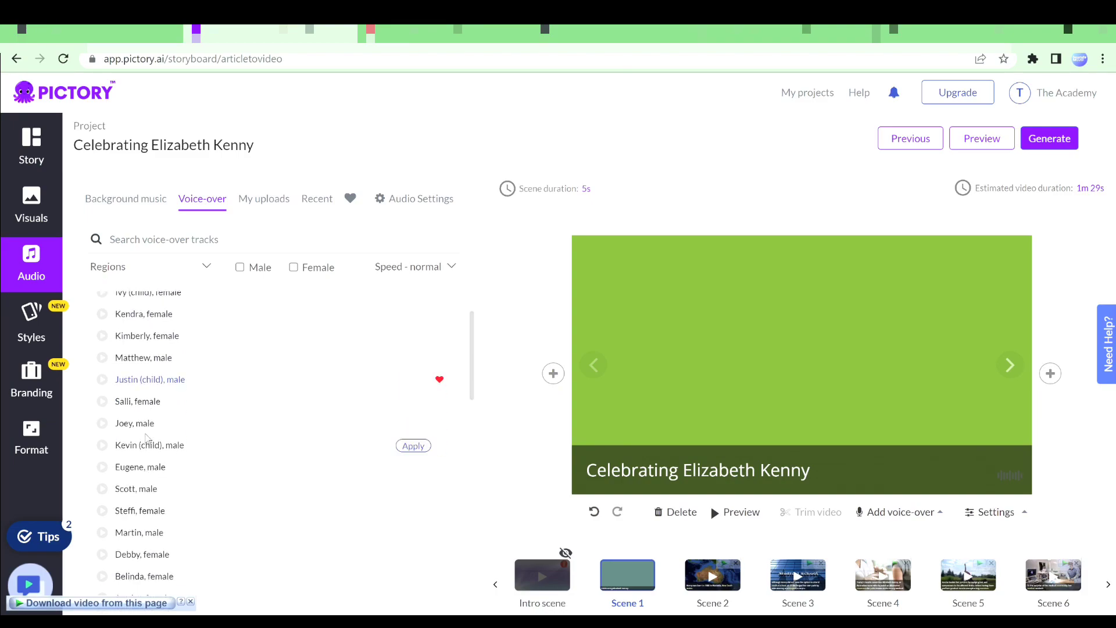
pyautogui.click(103, 382)
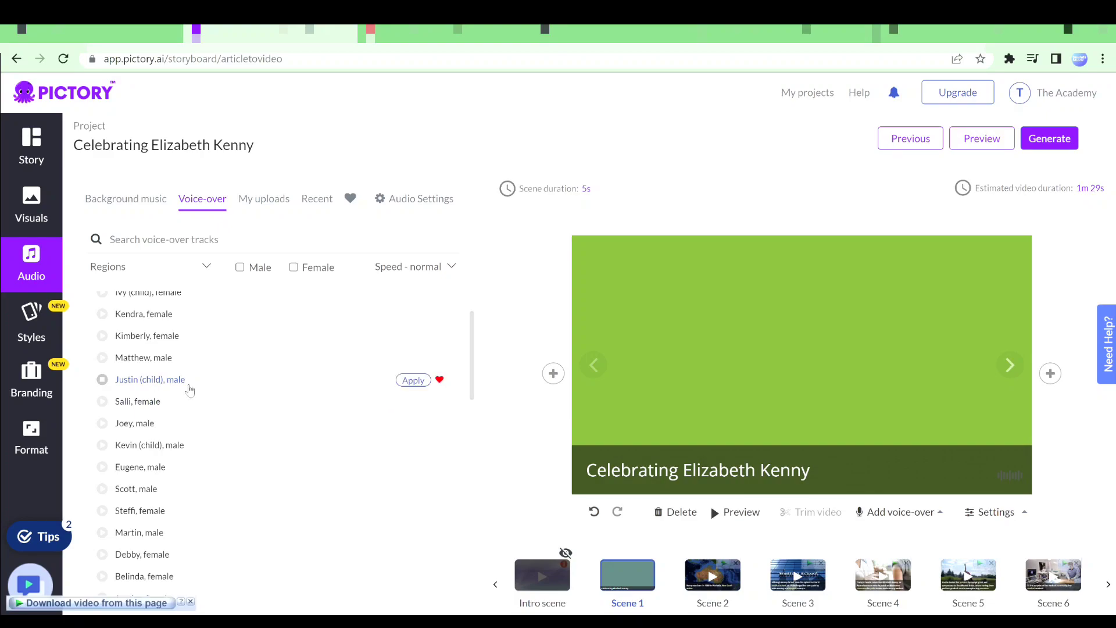
pyautogui.click(414, 382)
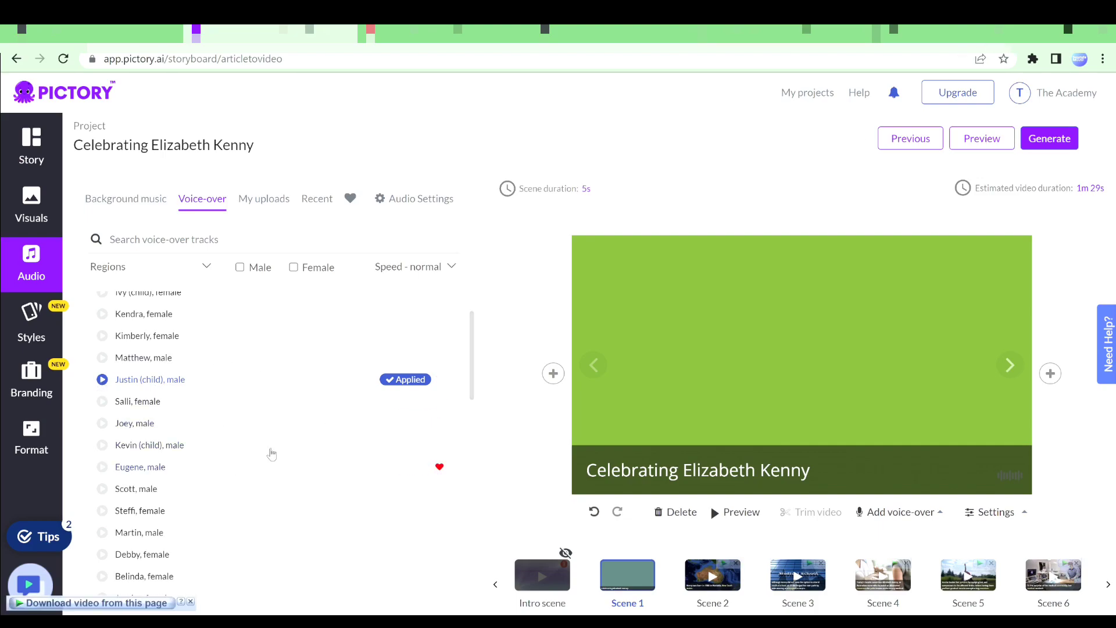
# Swap the video's template for Party from the Styles templates library
pyautogui.click(33, 317)
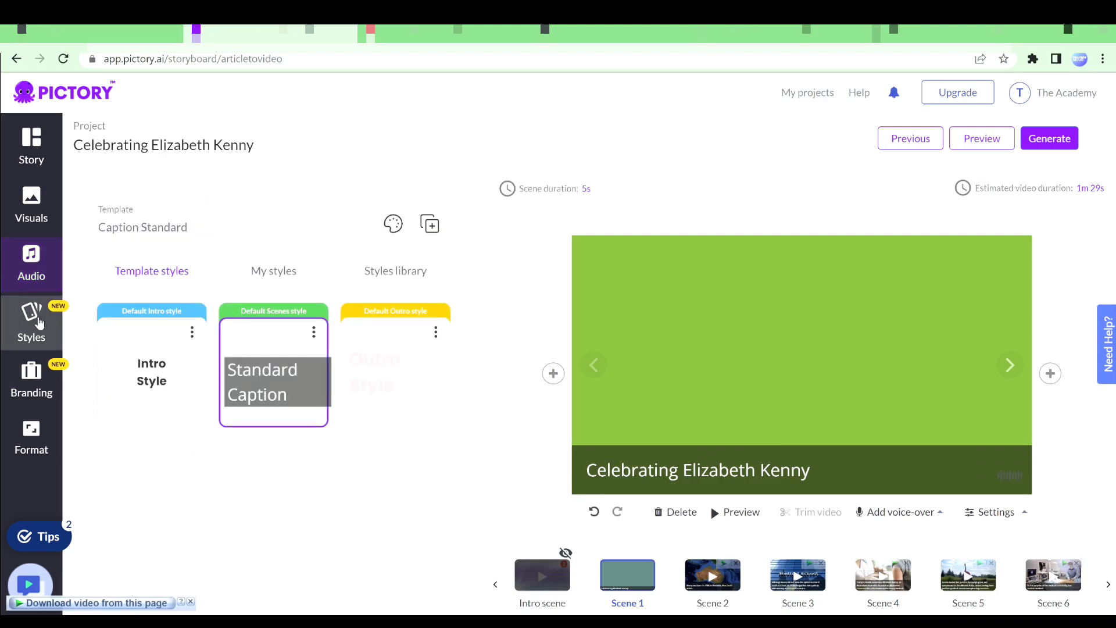
pyautogui.click(393, 227)
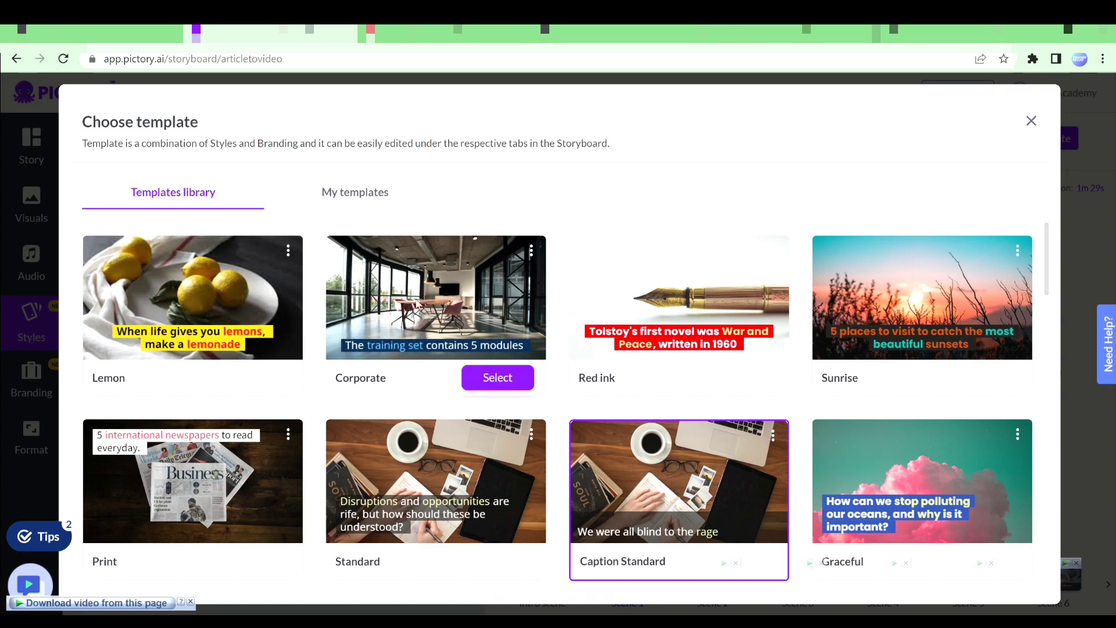
pyautogui.scroll(-8, 926, 303)
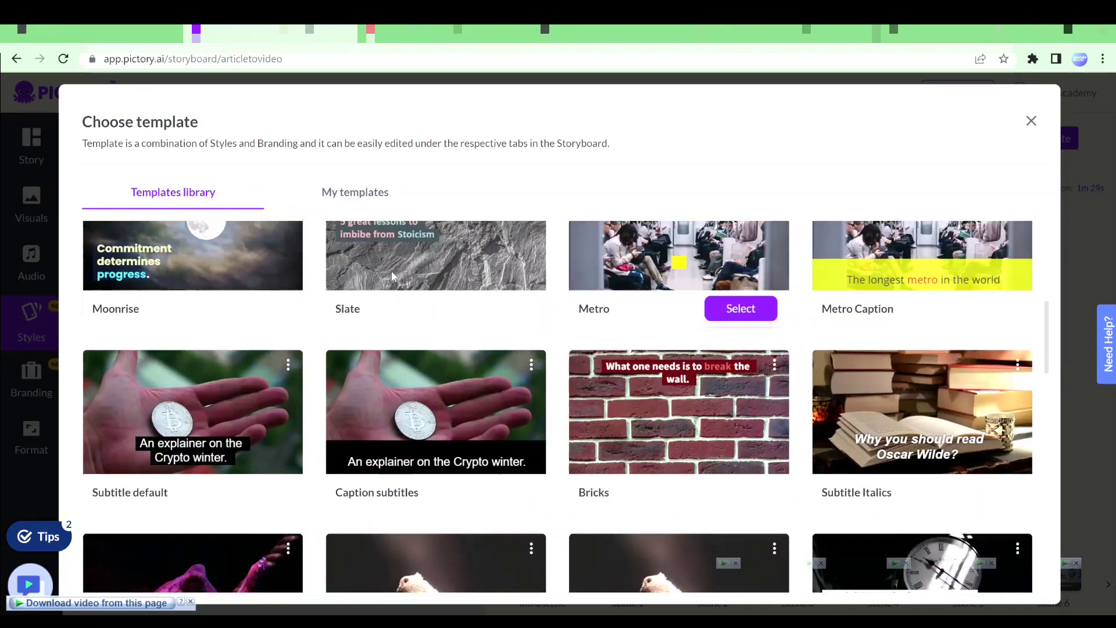
pyautogui.scroll(-10, 171, 468)
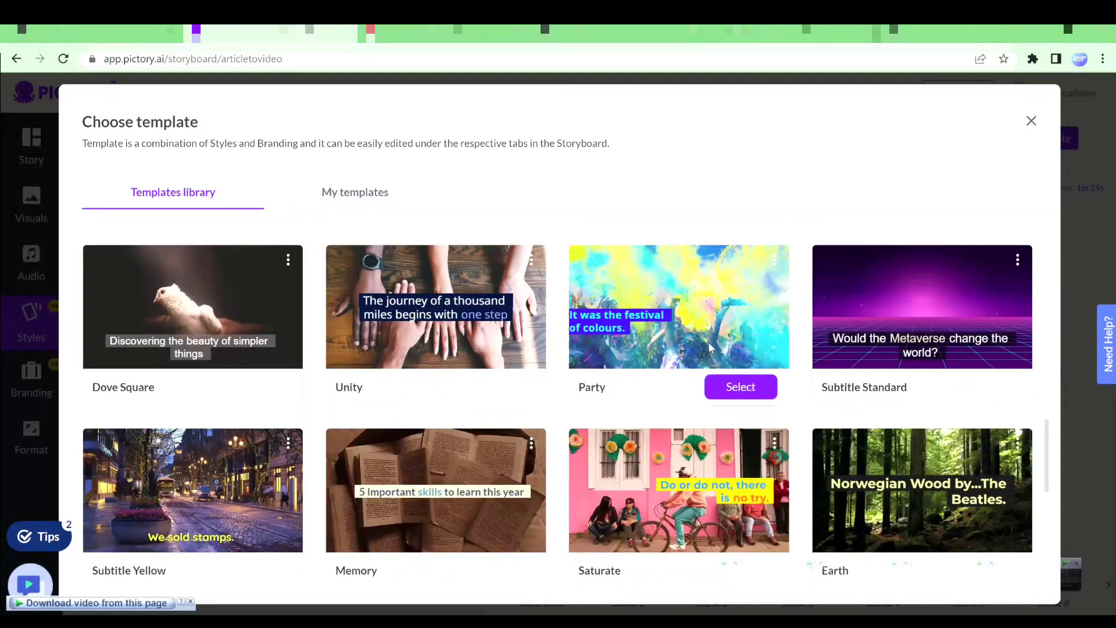
pyautogui.click(743, 389)
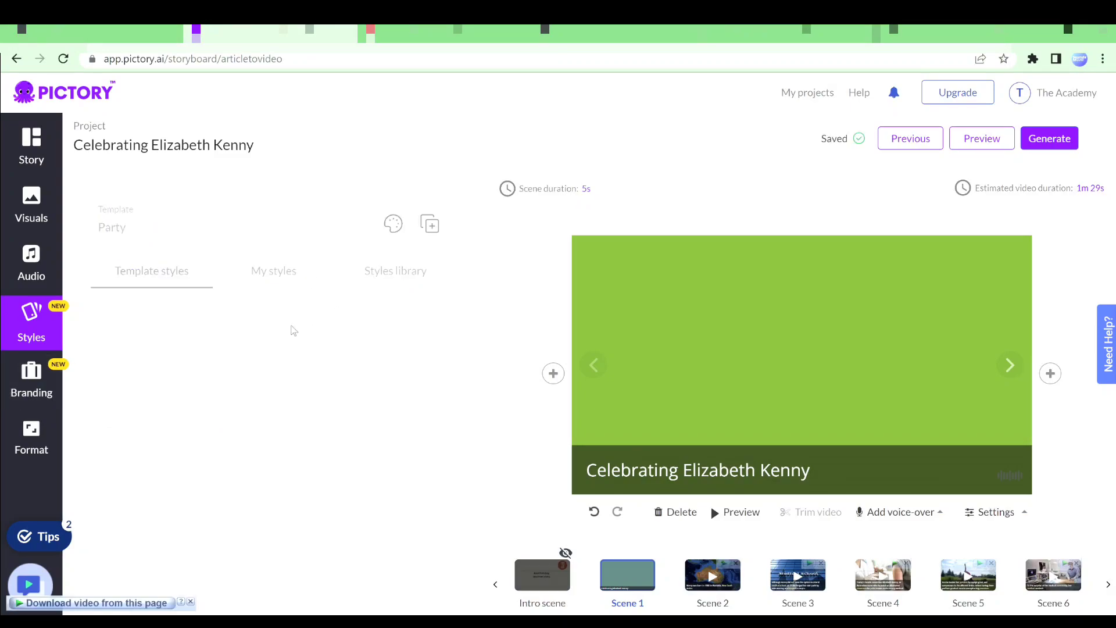
# Try 9:16 Portrait and 1:1 Square, then settle on 16:9 Landscape and preview Scene 2
pyautogui.click(40, 443)
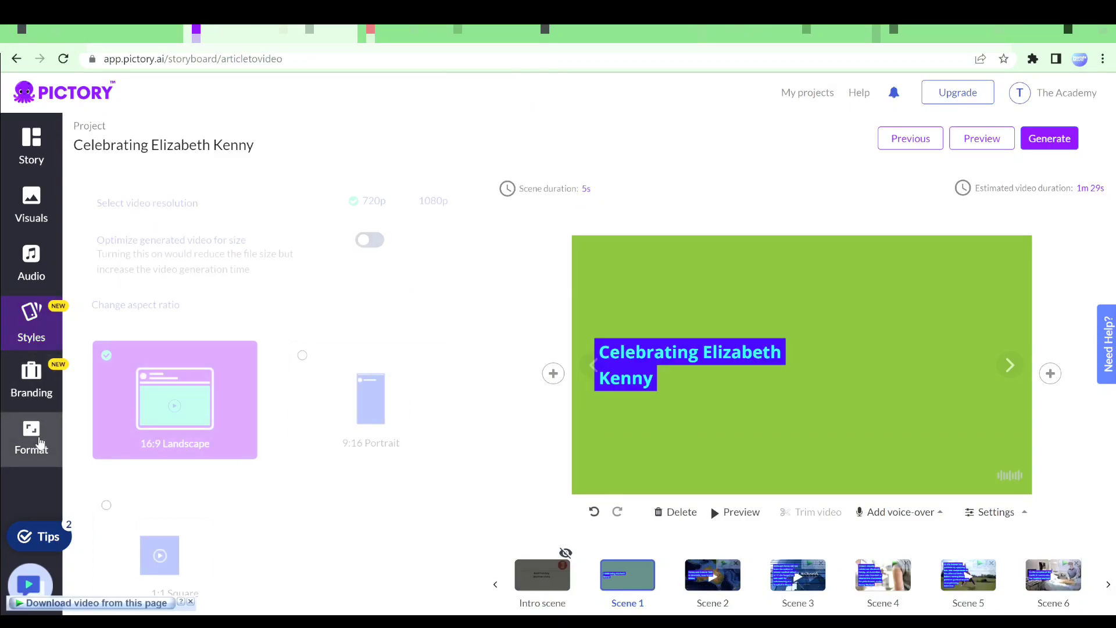
pyautogui.click(371, 404)
pyautogui.click(204, 547)
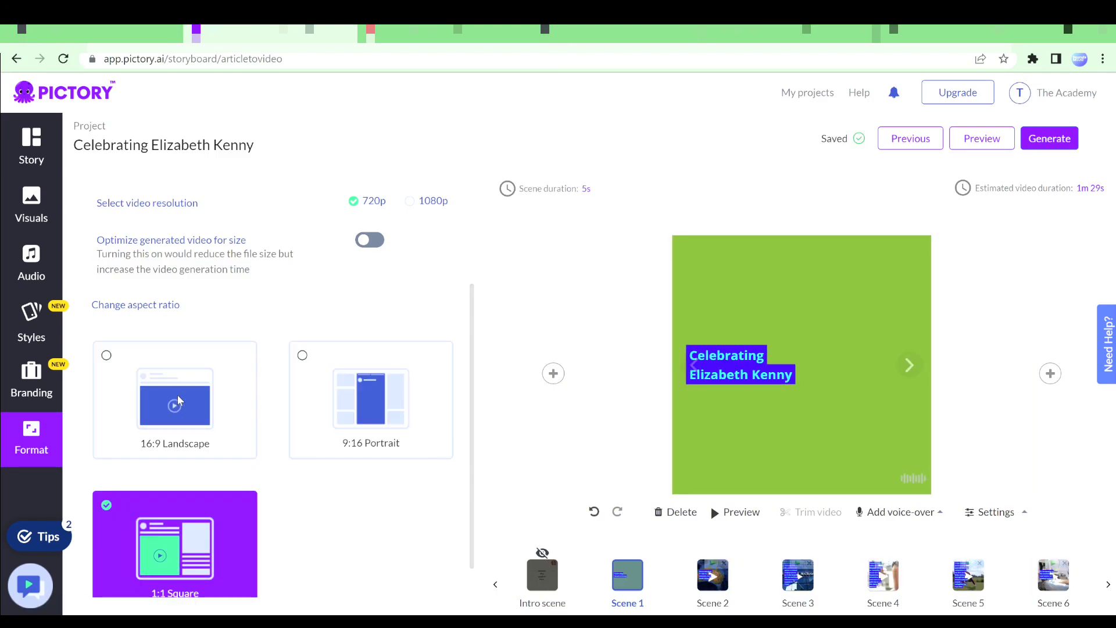
pyautogui.click(177, 398)
pyautogui.click(376, 383)
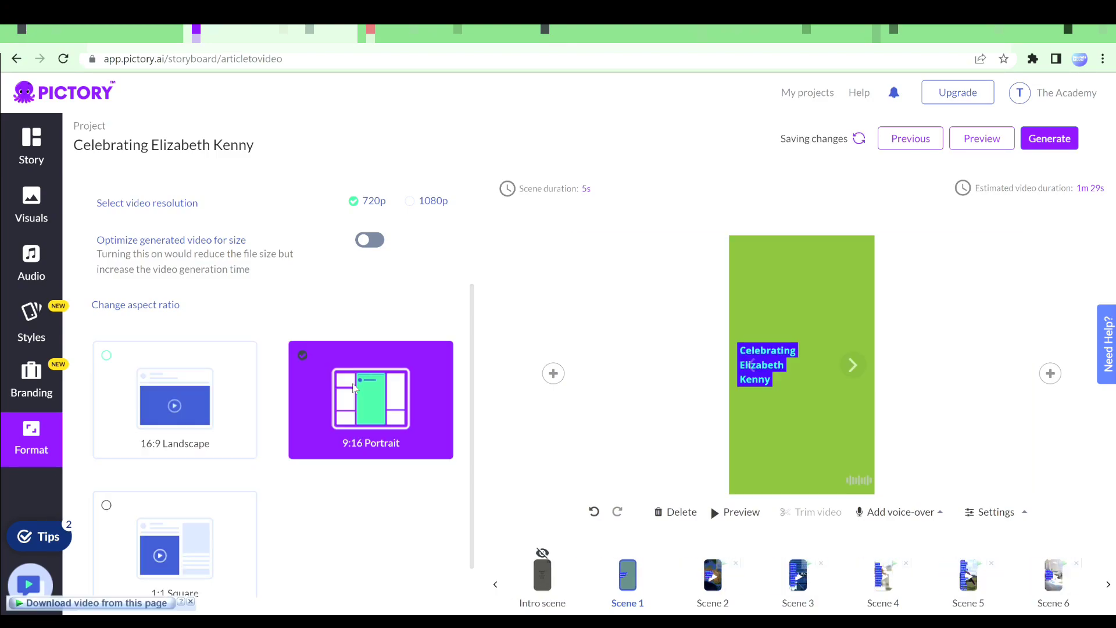
pyautogui.click(186, 384)
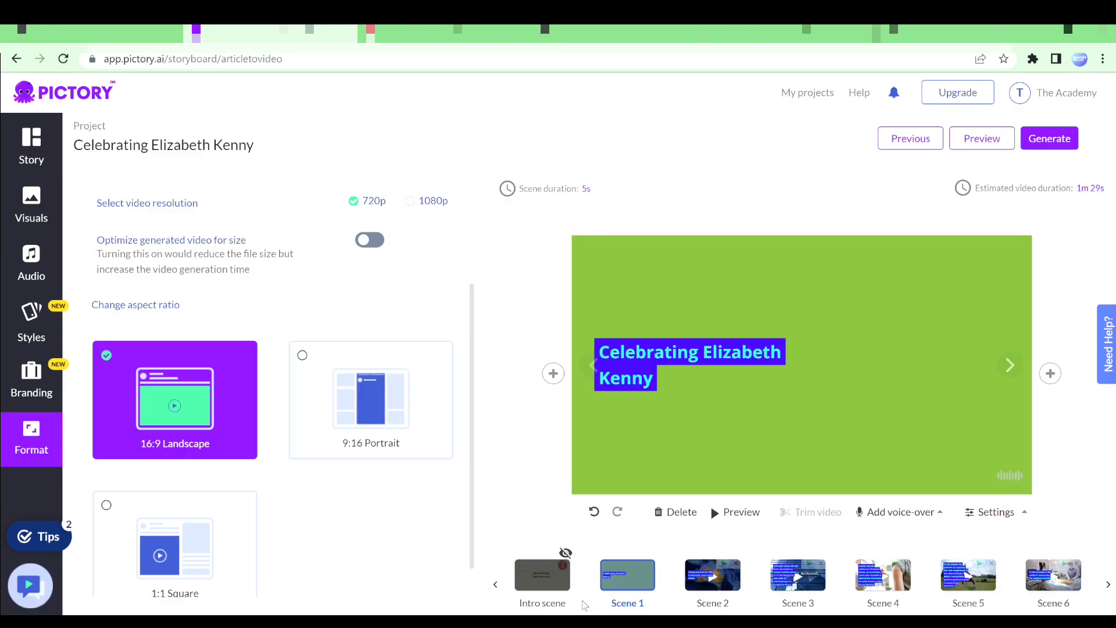
pyautogui.click(713, 576)
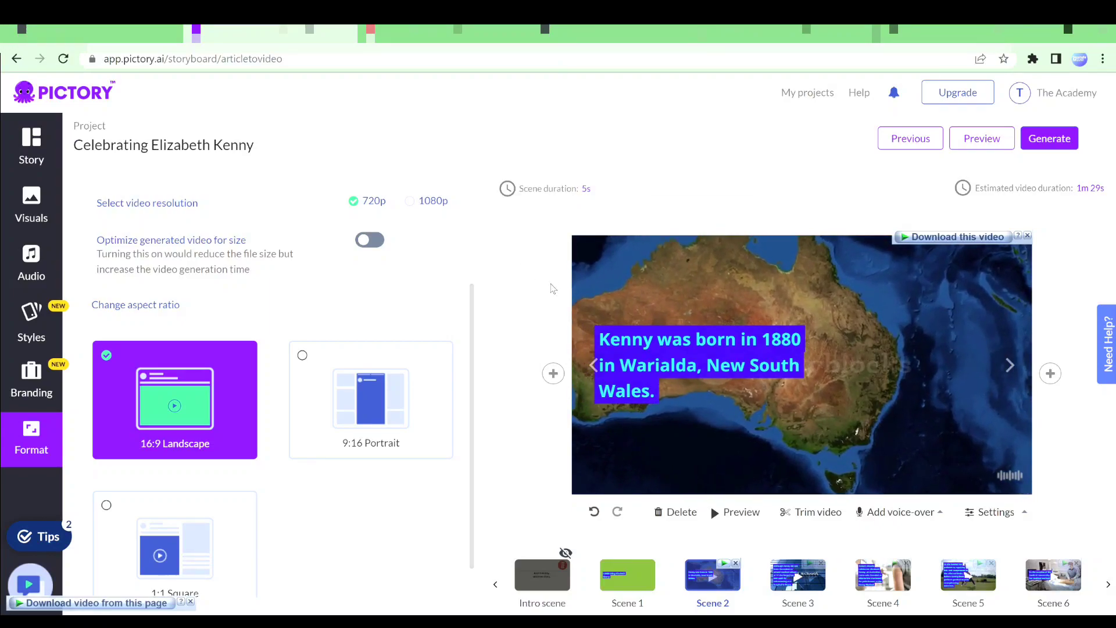
# Render the finished video via the Generate menu's Video option
pyautogui.click(1053, 137)
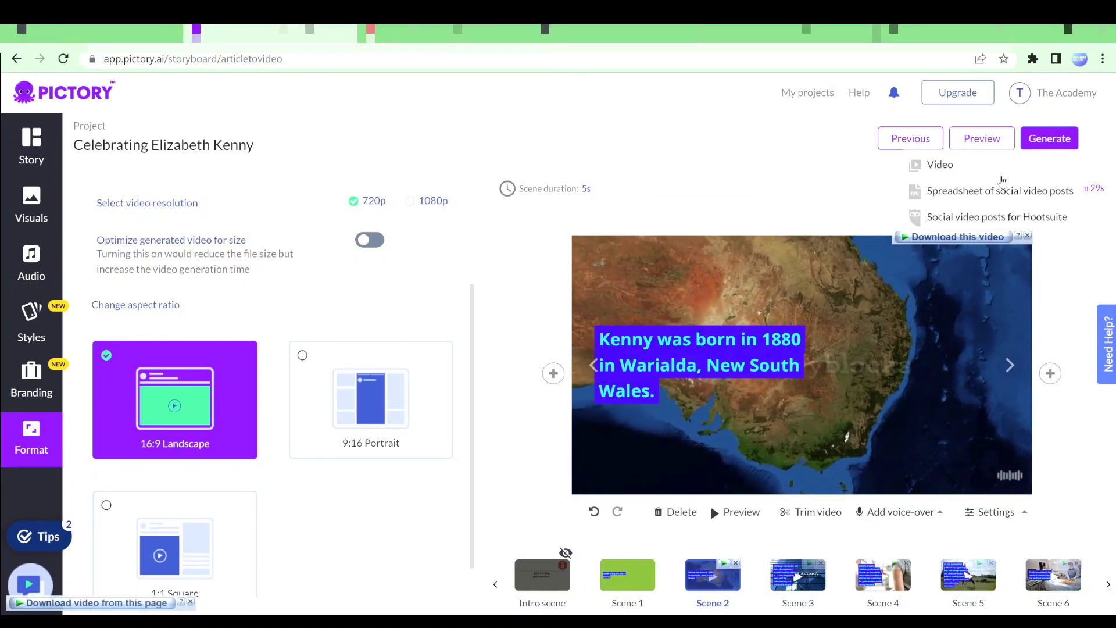
pyautogui.click(938, 169)
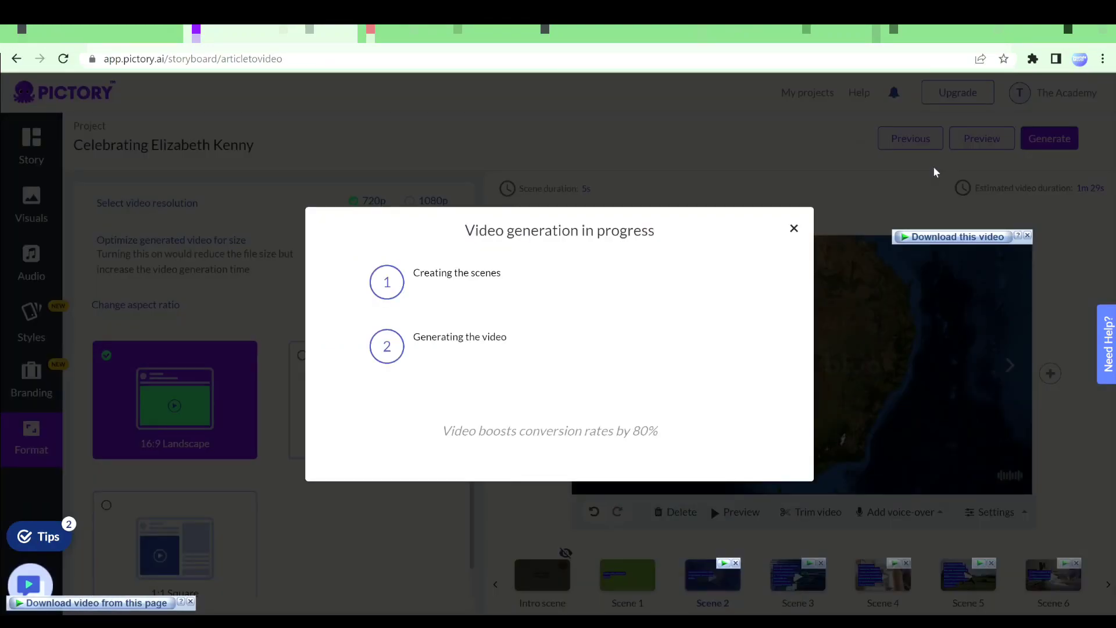